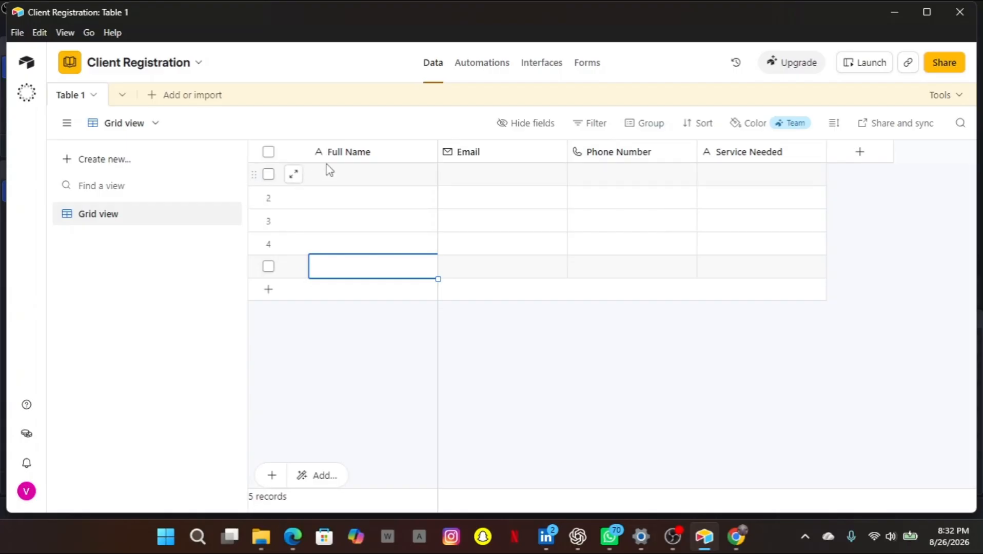
Select the first Full Name cell in Airtable Table 1, then bring the responses browser forward.
click(328, 170)
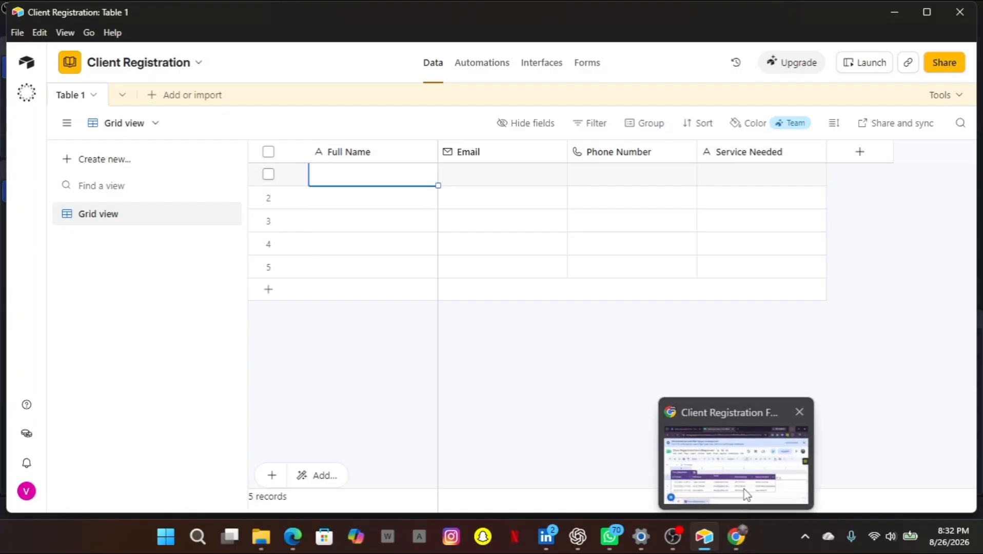
click(747, 494)
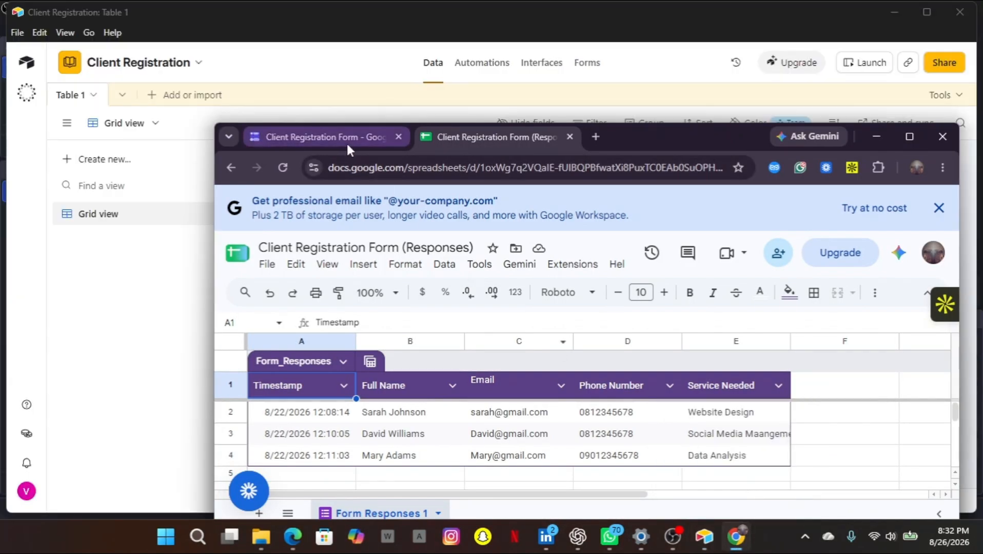
Open the Client Registration Form and review its four questions.
click(342, 142)
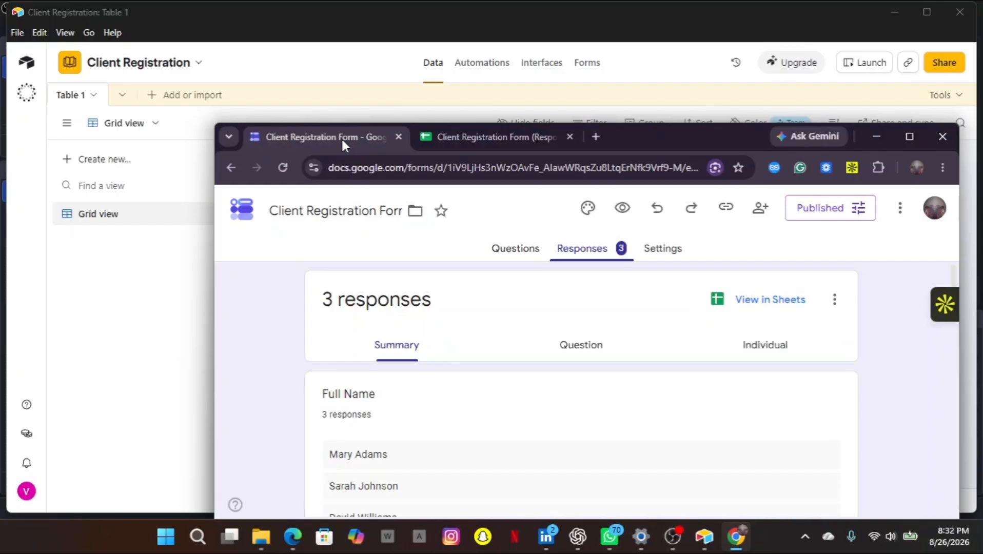
click(501, 257)
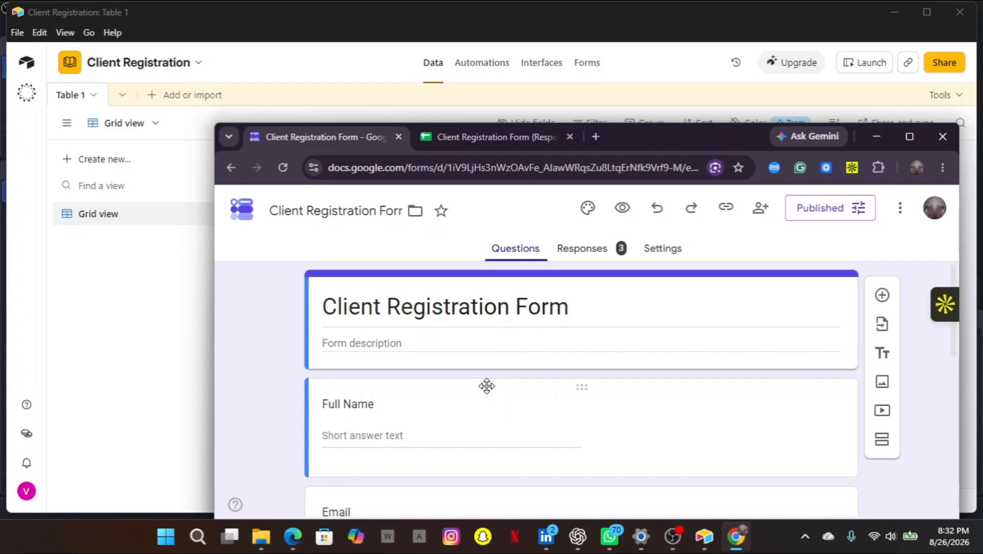
scroll(487, 386, down, 3)
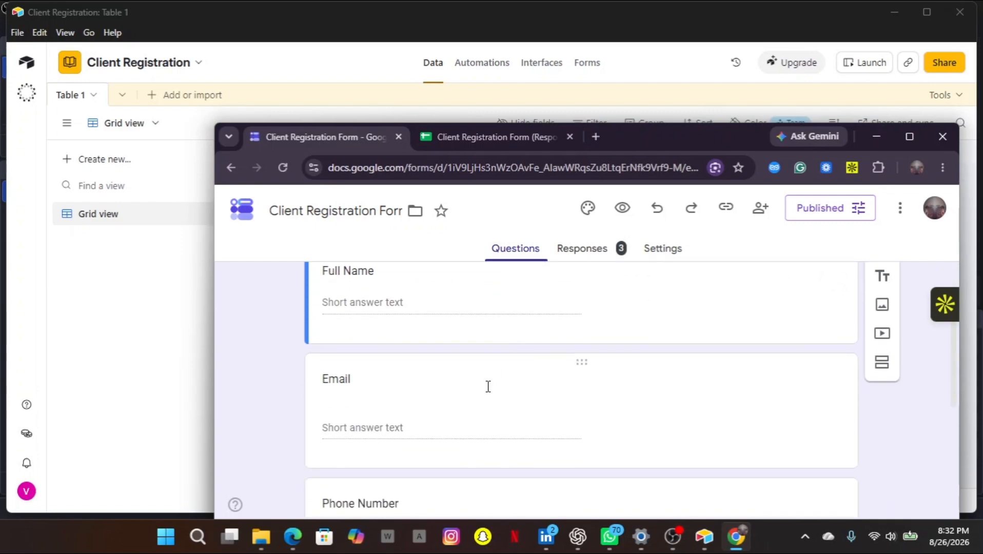
scroll(487, 392, down, 4)
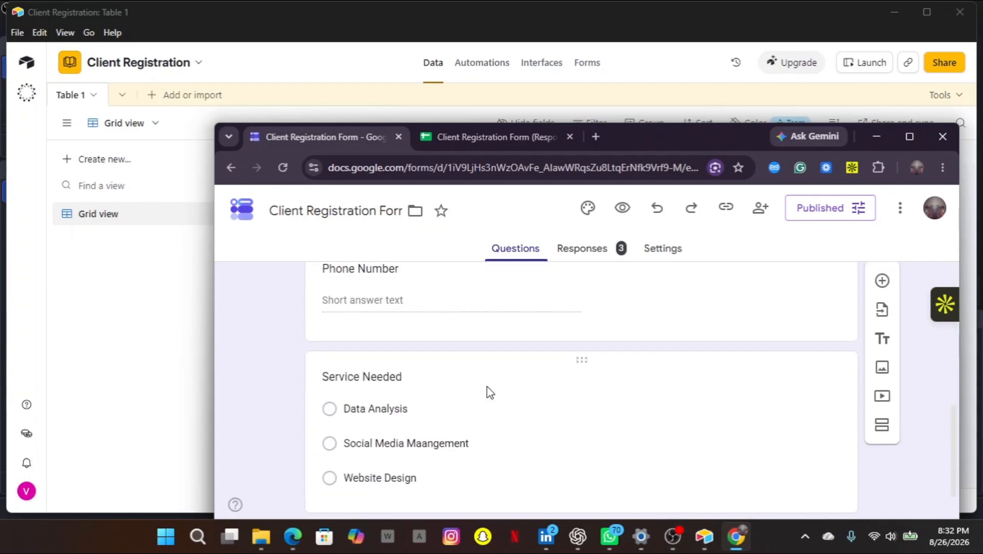
scroll(487, 394, up, 2)
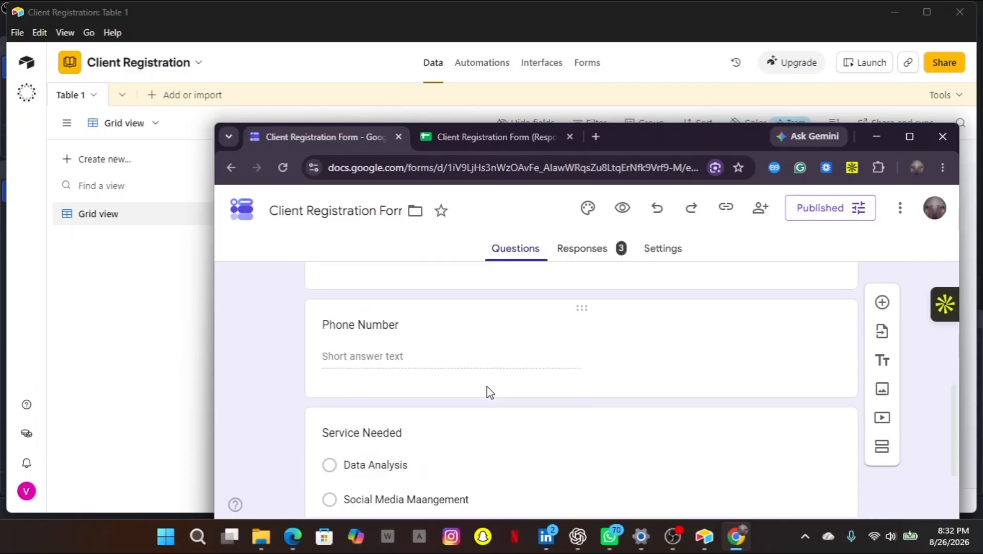
Return to the Responses summary and look through the 3 submitted responses.
click(580, 258)
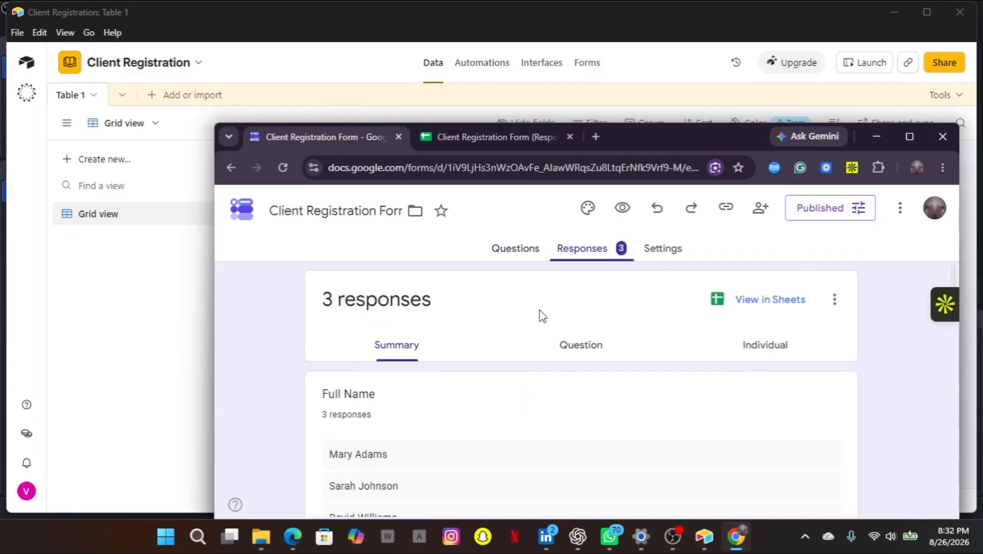
scroll(554, 424, down, 2)
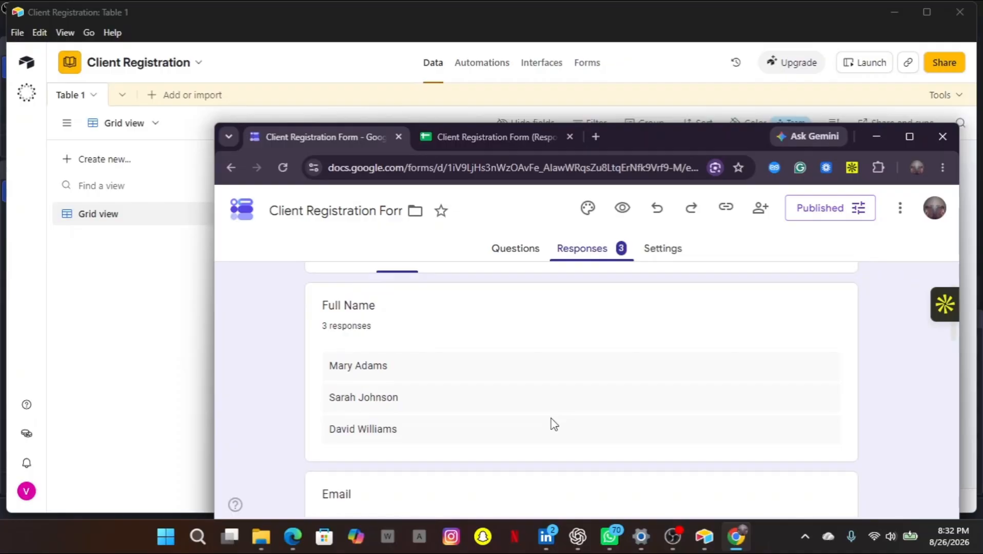
scroll(441, 436, down, 1)
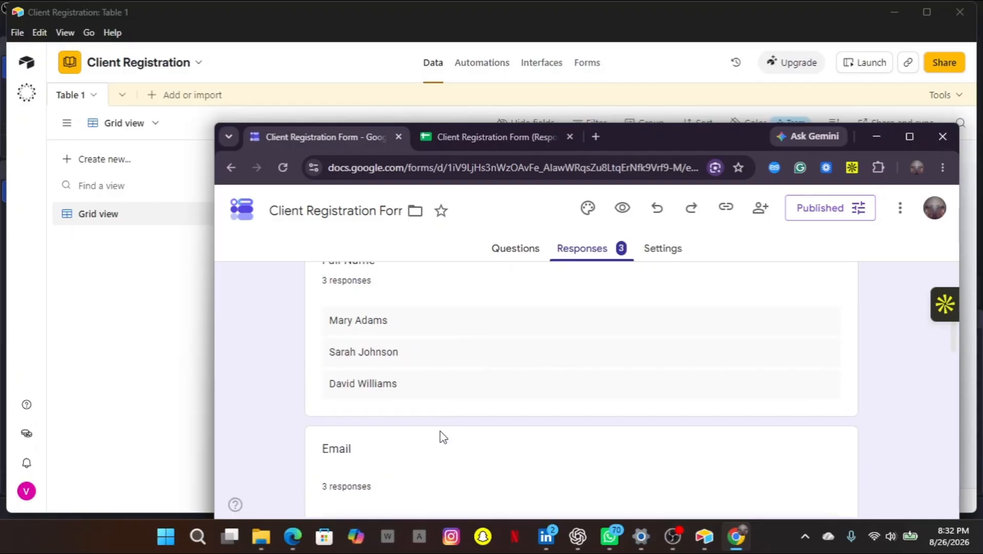
scroll(464, 420, down, 1)
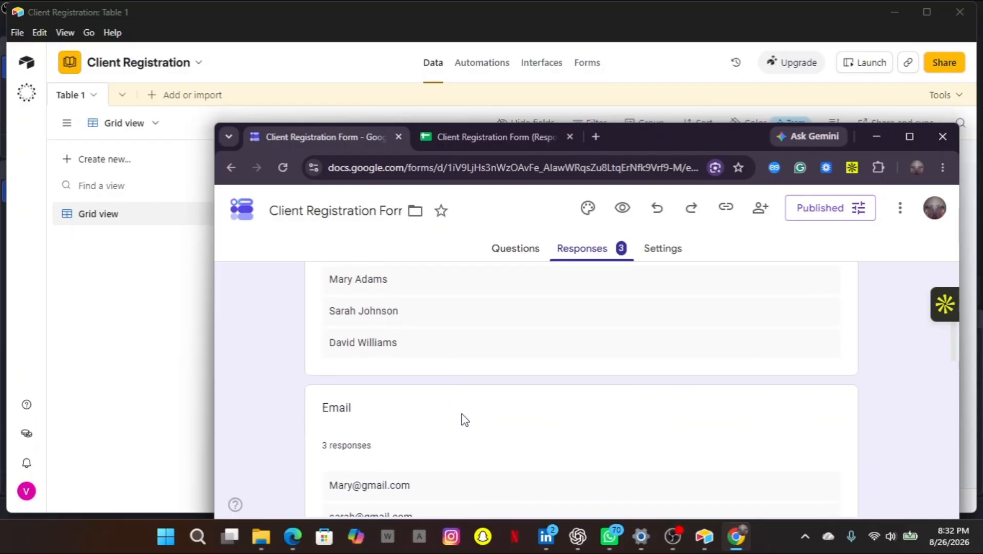
scroll(464, 420, down, 1)
scroll(464, 419, down, 1)
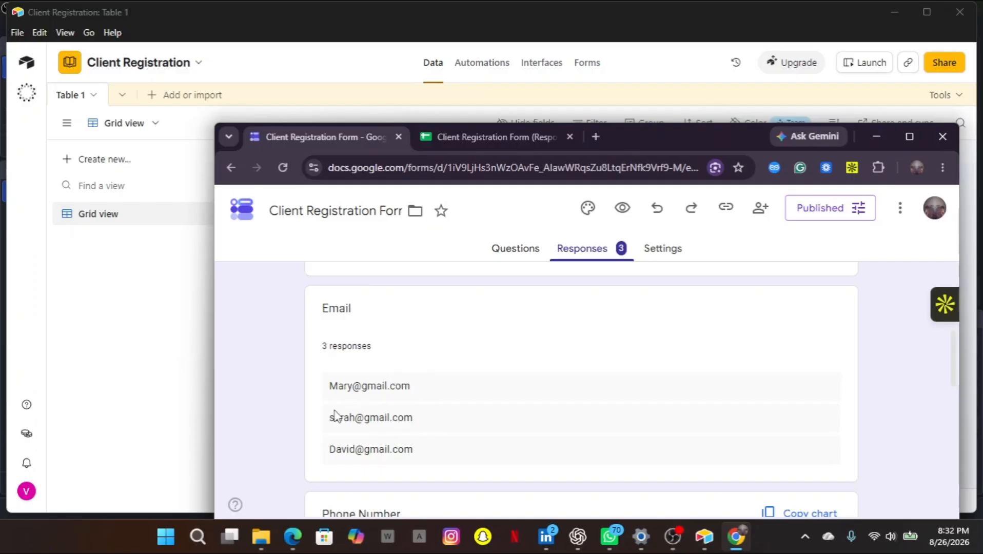
scroll(436, 431, down, 5)
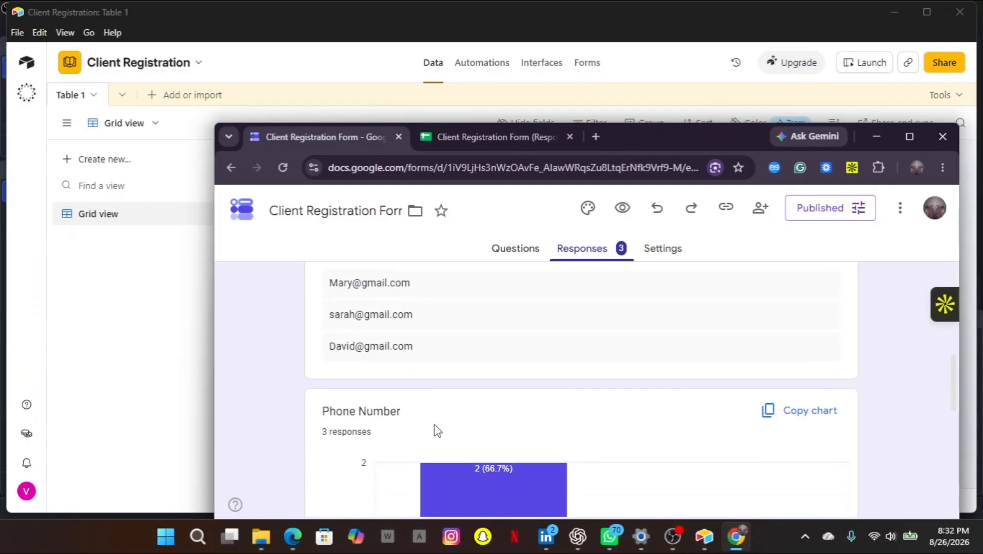
scroll(437, 430, down, 4)
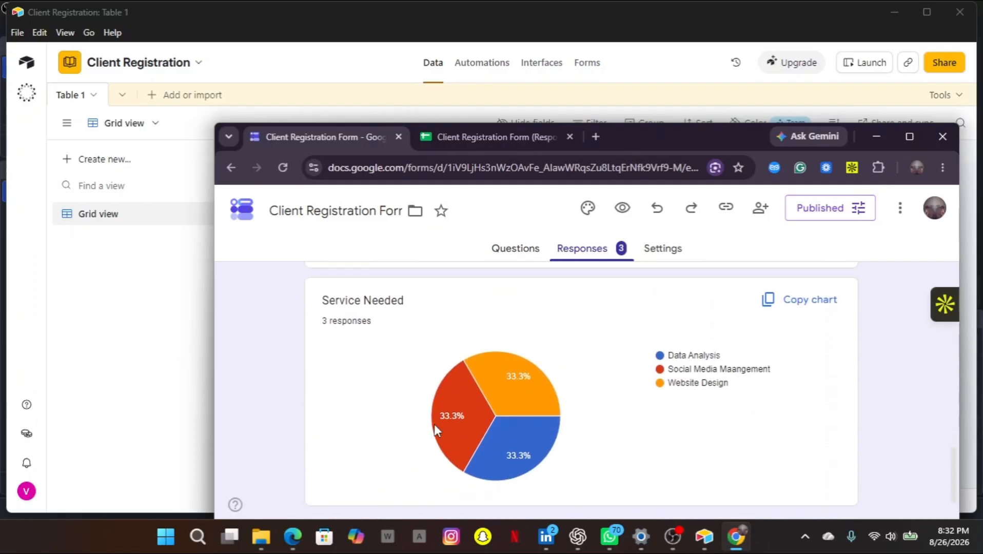
scroll(531, 392, up, 12)
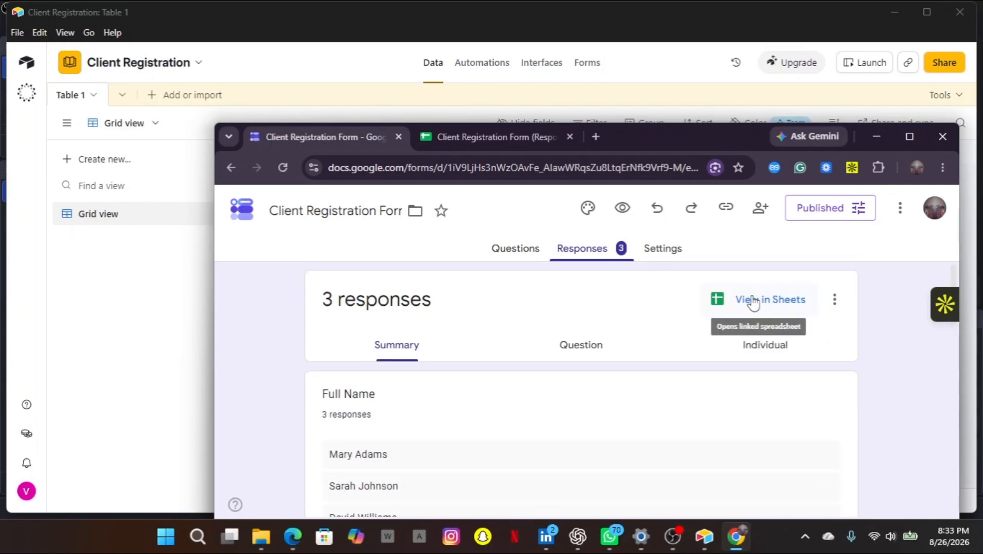
Open the linked 'Client Registration Form (Responses)' spreadsheet and look over its Form Responses 1 sheet.
click(753, 302)
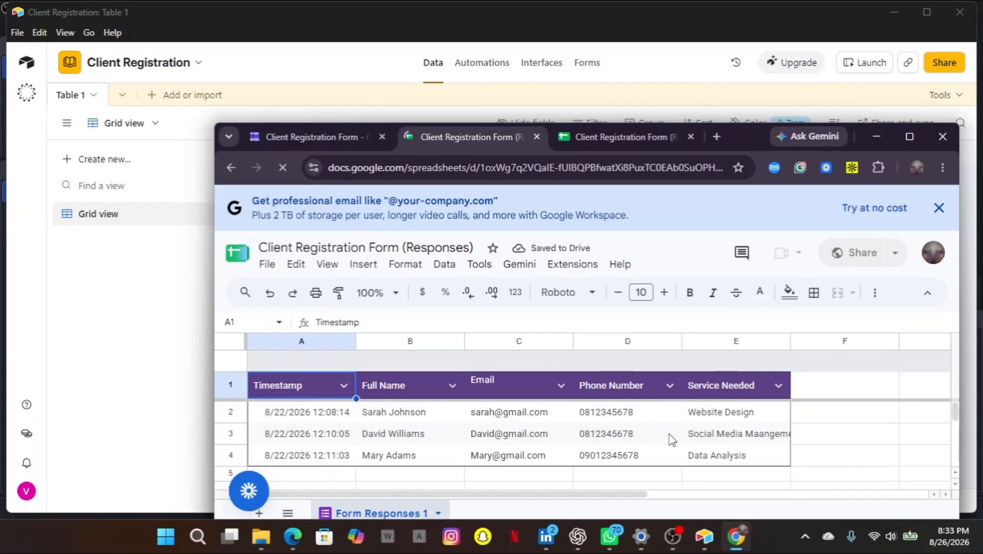
scroll(669, 439, down, 2)
scroll(694, 383, up, 2)
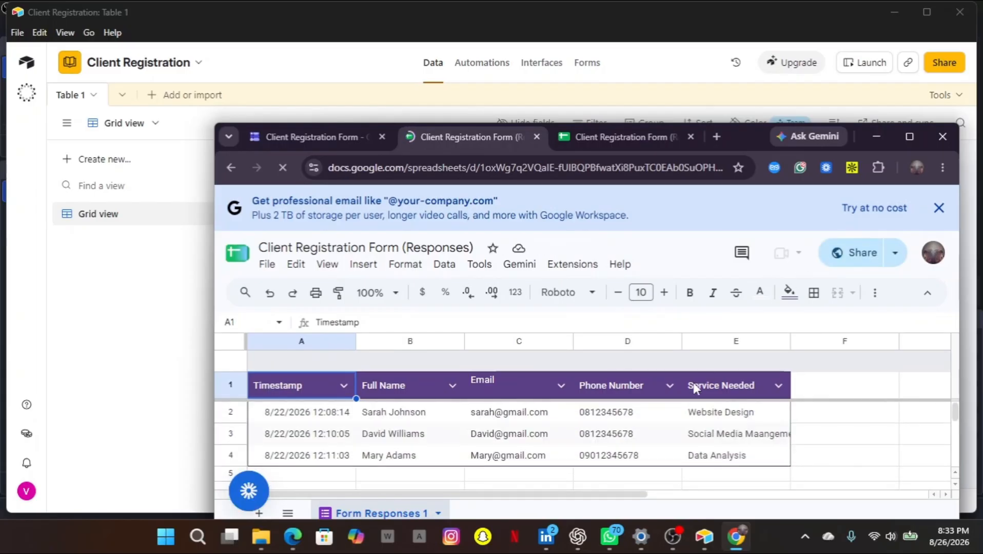
Switch back to the Make scenario in Edge and close the Airtable module's output panel.
click(876, 136)
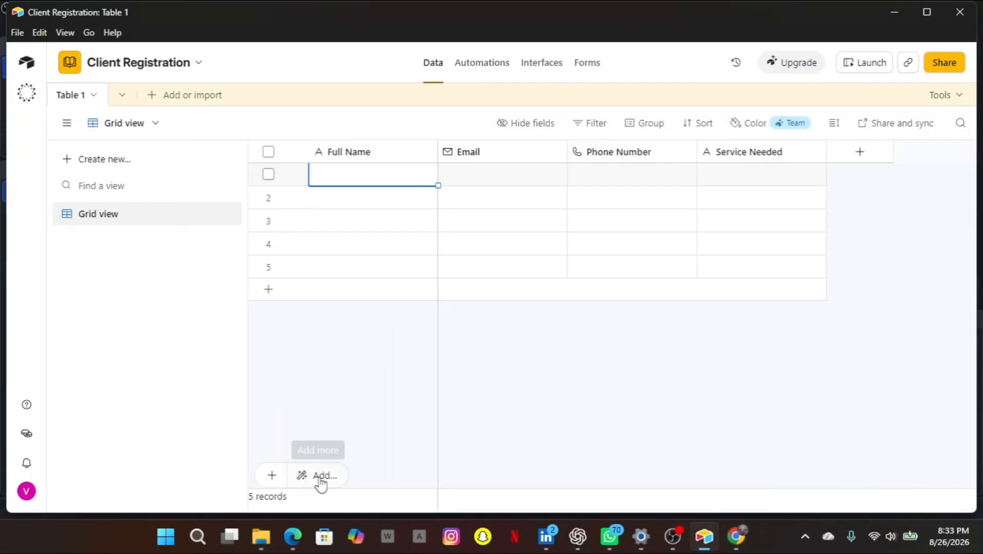
click(293, 539)
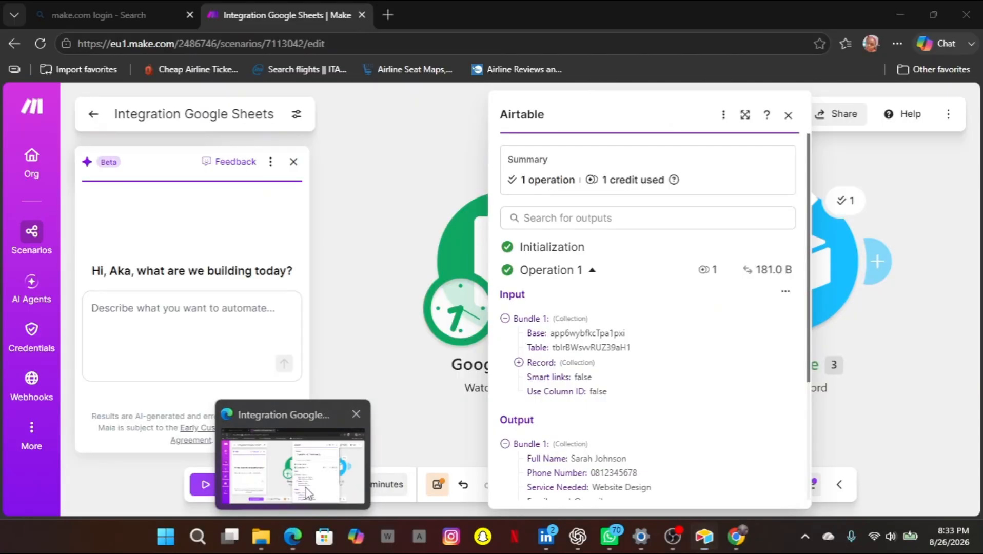
click(788, 115)
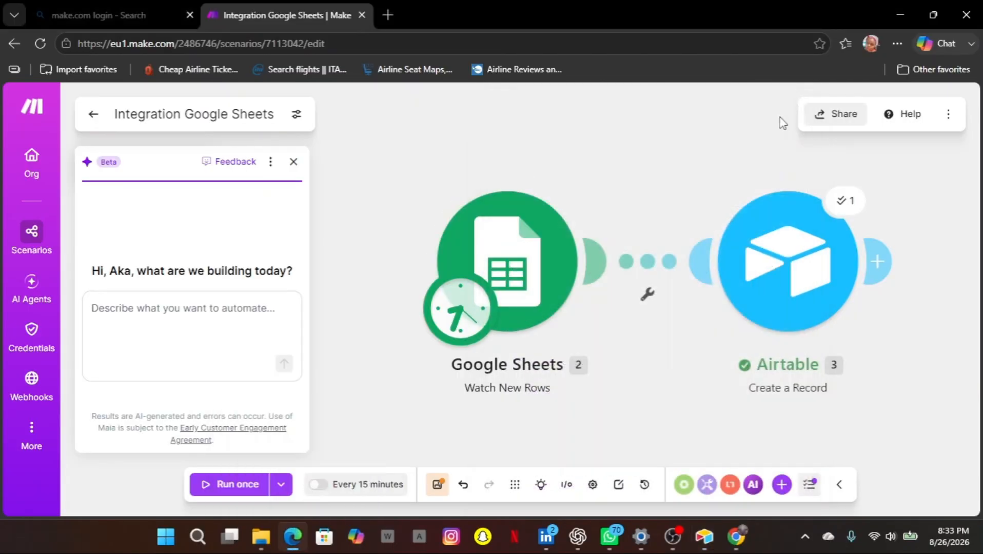
Leave the editor saving the scenario's changes, and return to the All scenarios list.
click(93, 114)
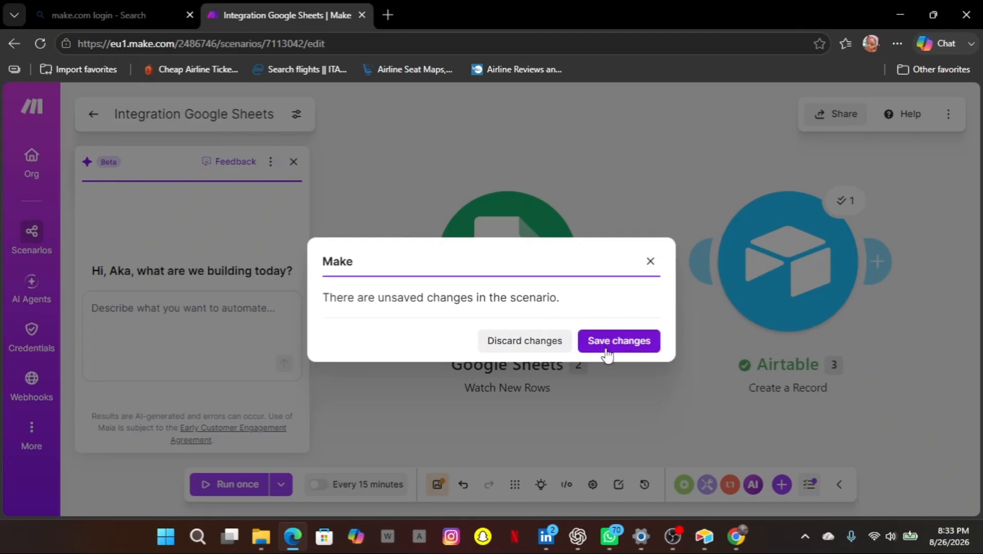
click(606, 354)
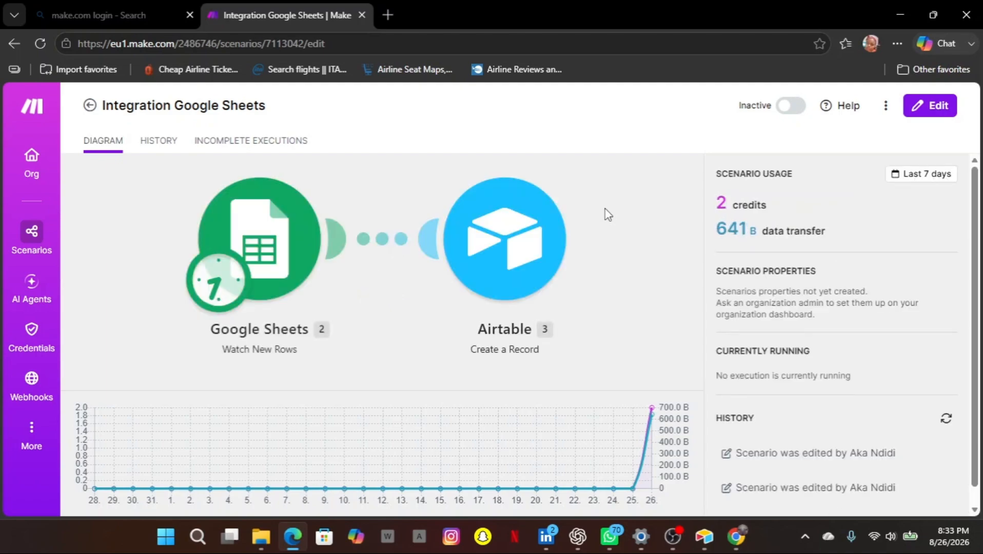
click(91, 105)
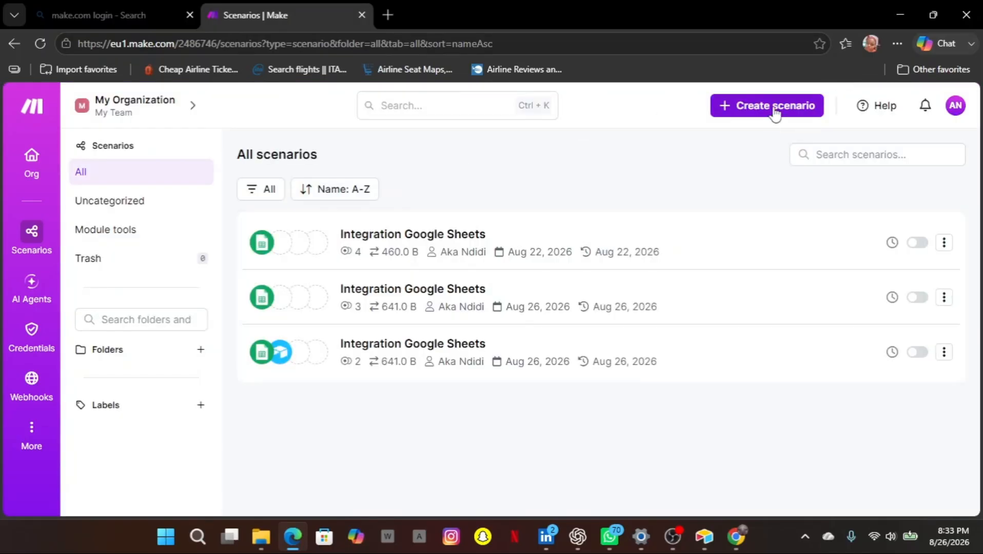
Create a new scenario starting with a Google Sheets Watch New Rows trigger.
click(774, 110)
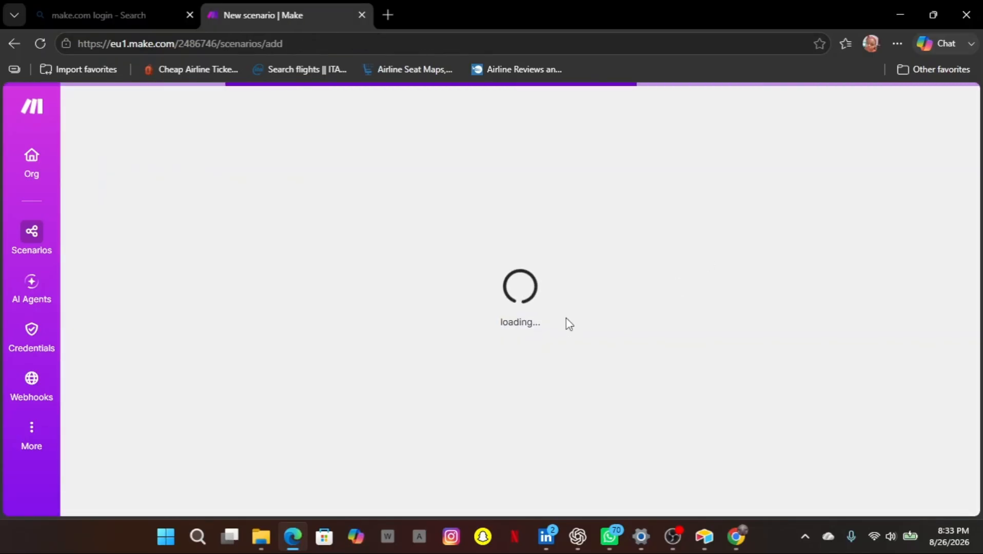
click(515, 263)
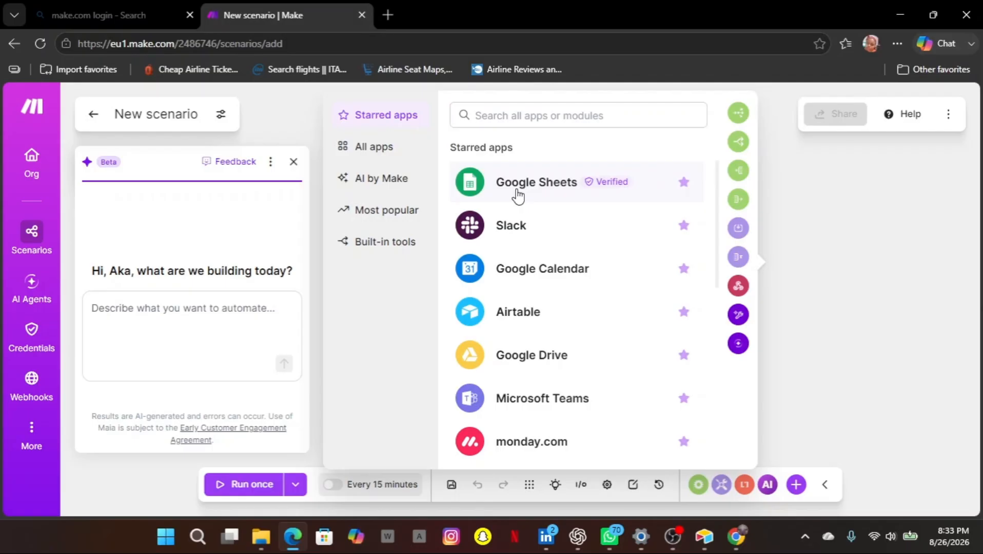
click(517, 194)
click(396, 331)
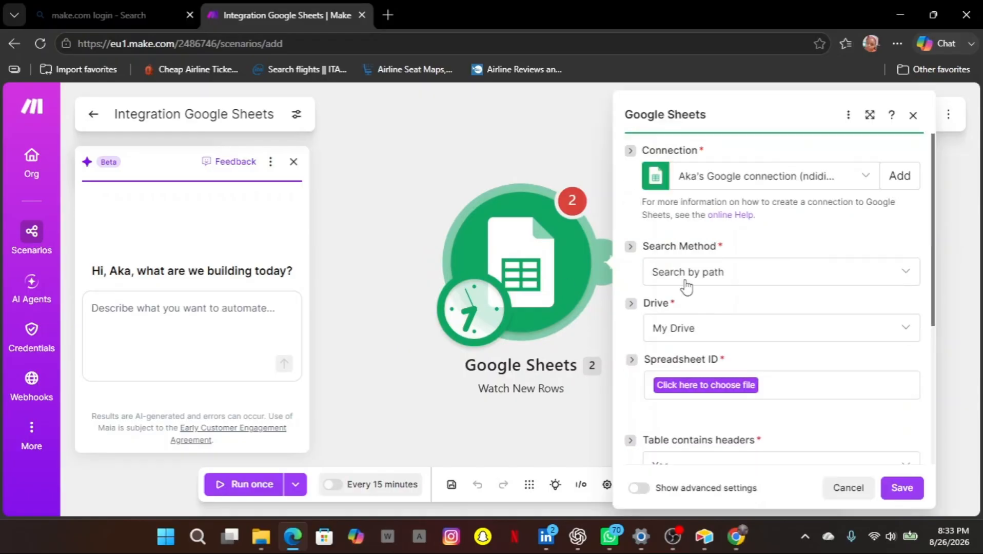
Choose the Client Registration Form (Responses) spreadsheet and its Form Responses 1 sheet, then save.
click(692, 389)
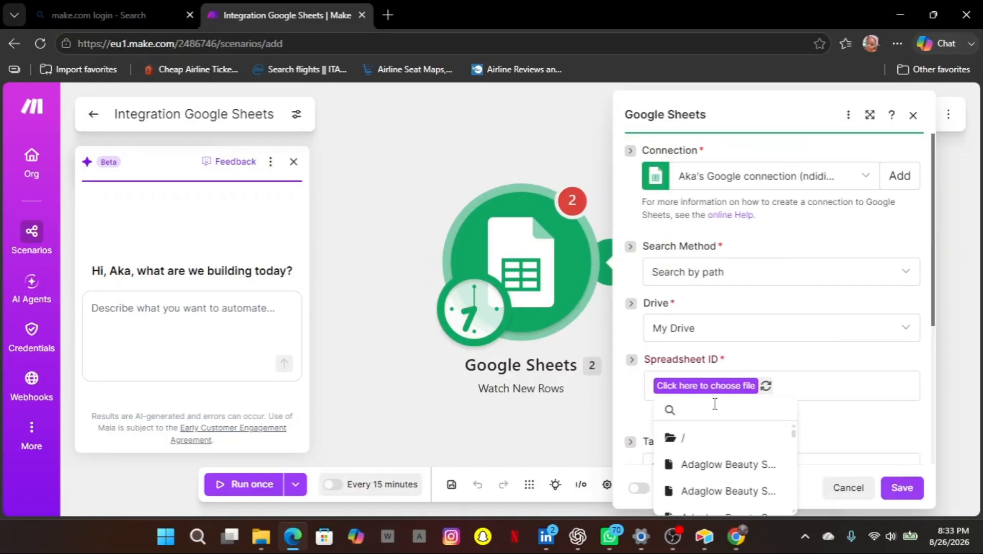
scroll(690, 473, down, 5)
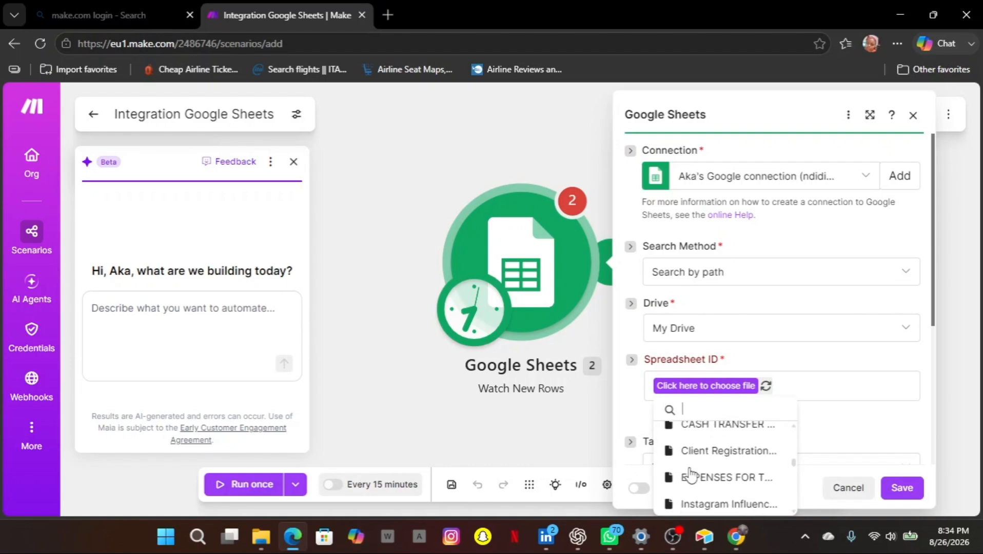
scroll(690, 473, up, 2)
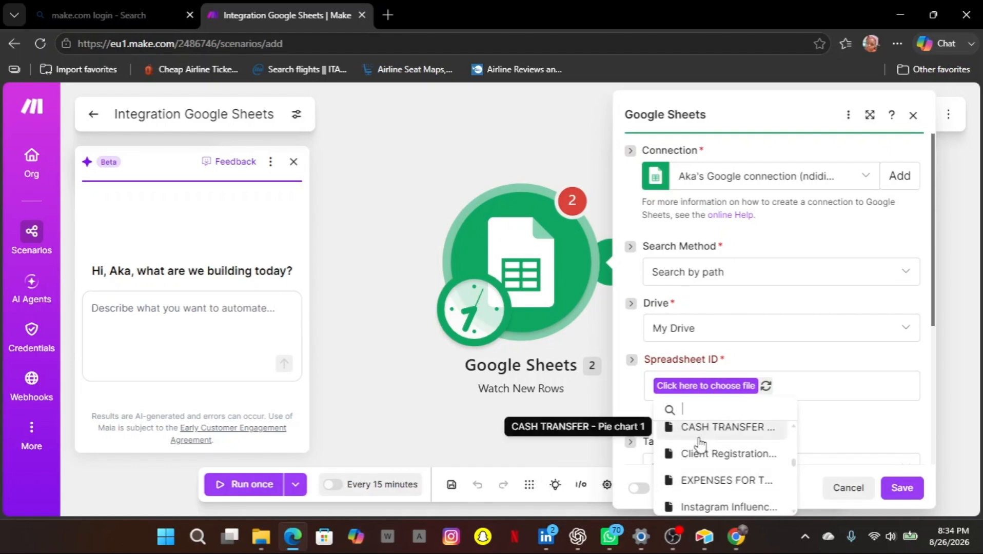
click(690, 454)
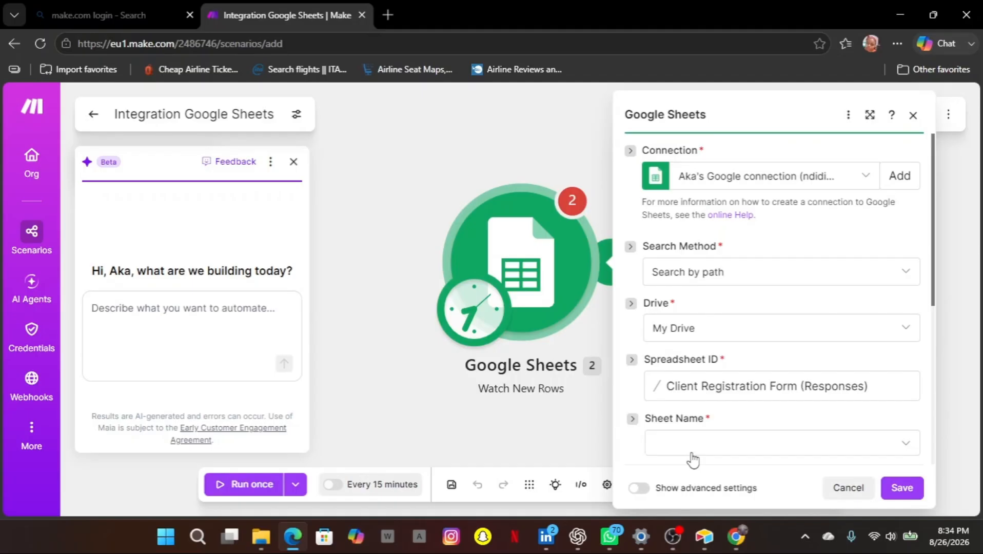
scroll(693, 460, down, 1)
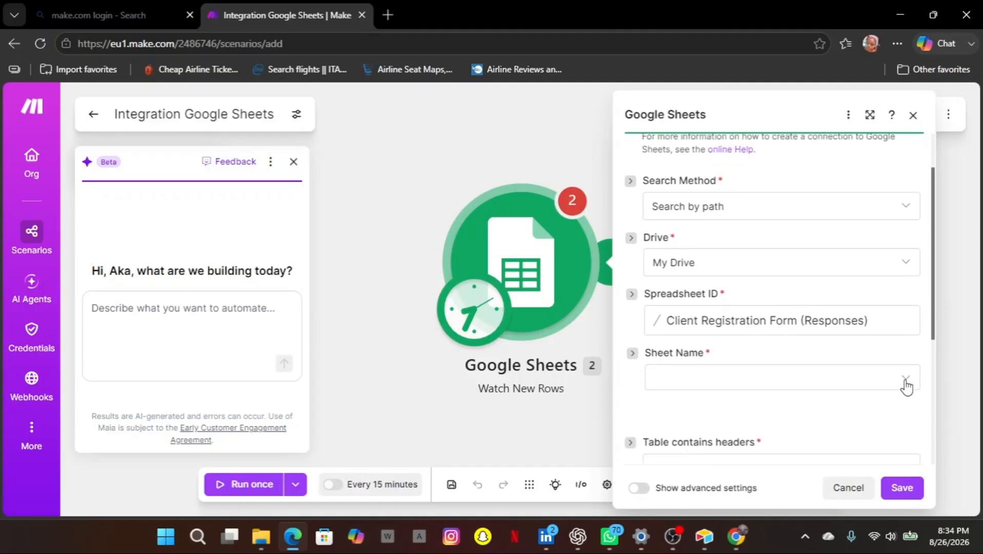
click(906, 386)
click(765, 389)
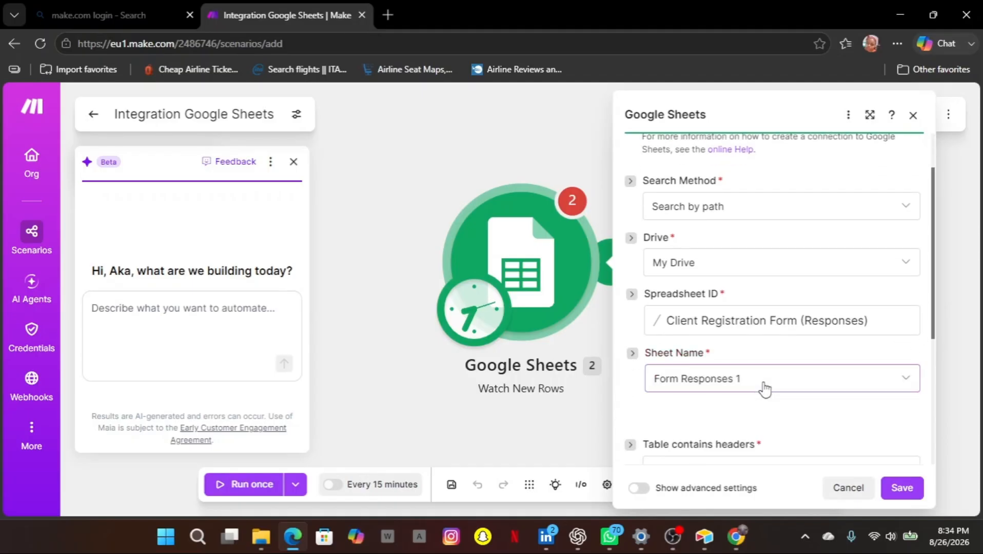
scroll(764, 390, down, 4)
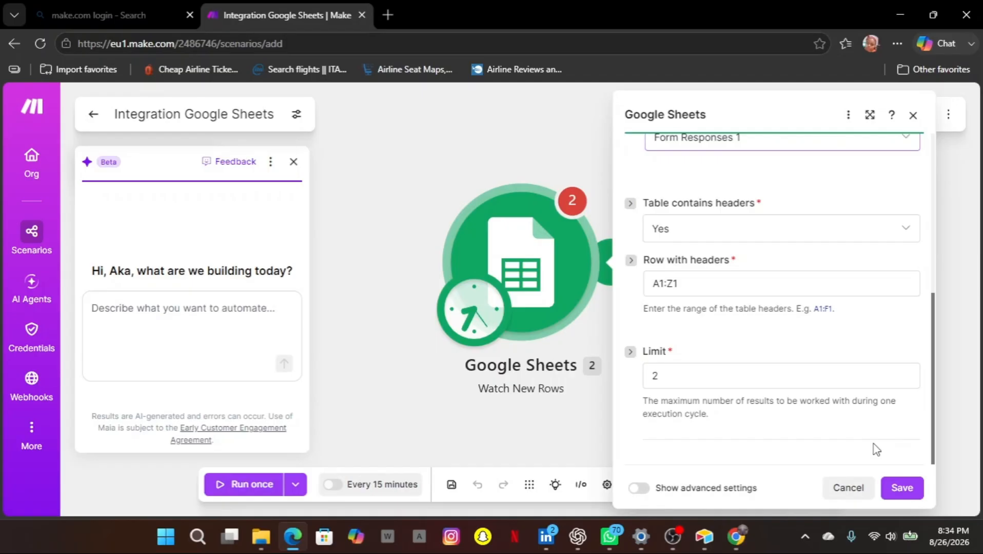
click(897, 488)
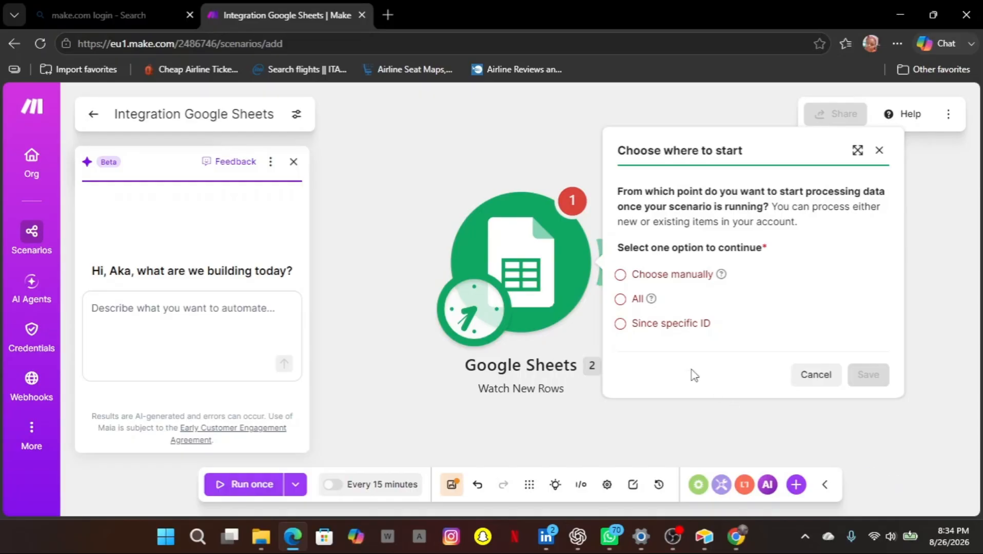
Start the trigger from All rows, then run the Google Sheets module once.
click(620, 301)
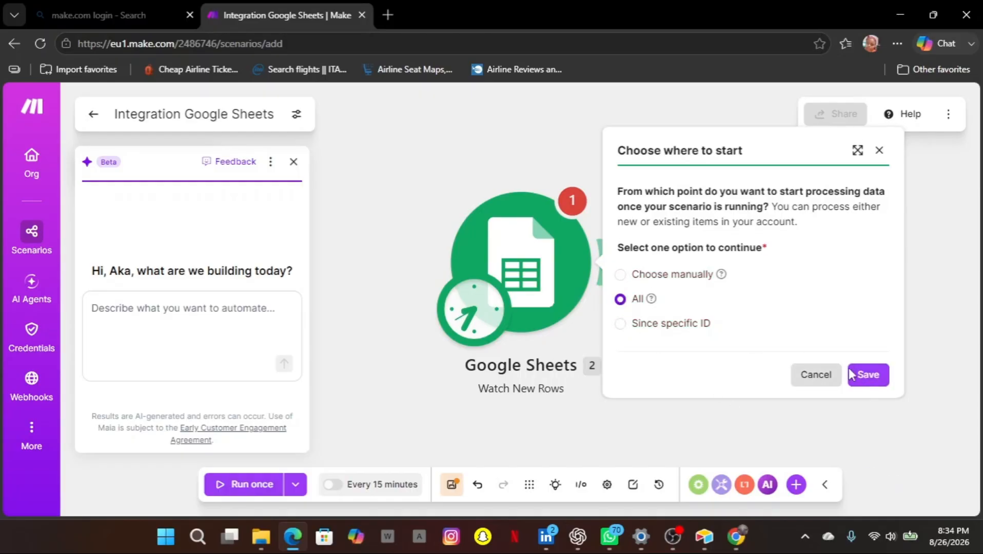
click(868, 374)
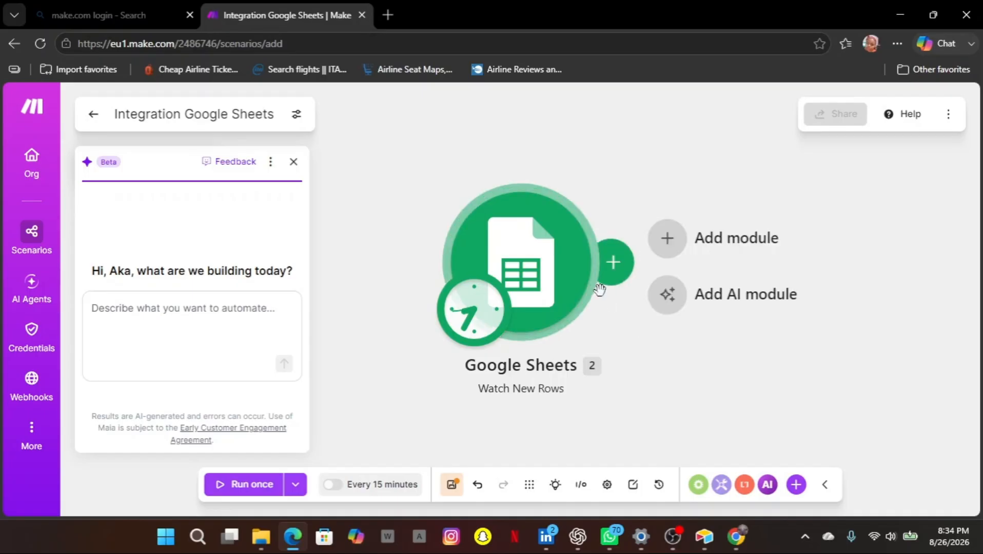
right_click(527, 263)
click(571, 271)
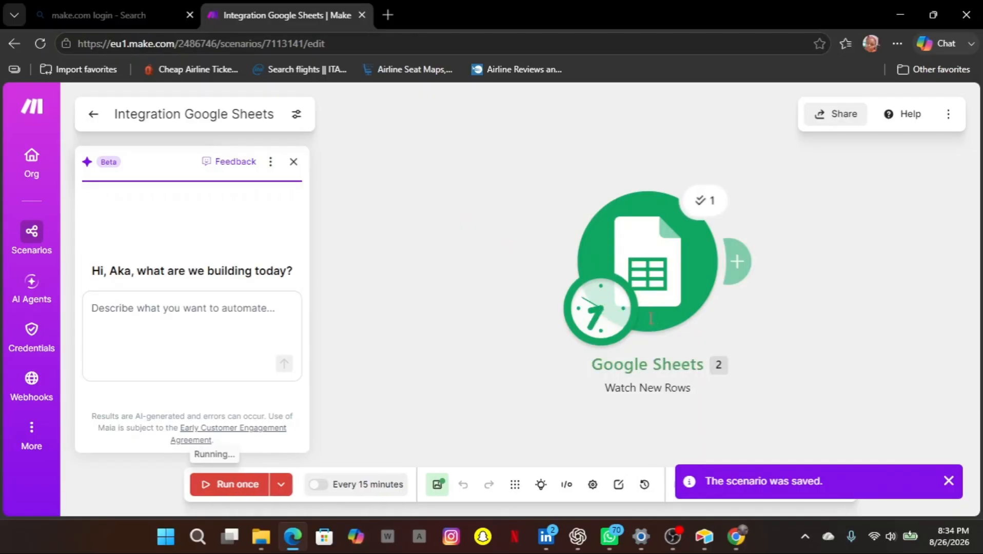
Review the two fetched response bundles (rows 2 and 3), then close the output panel.
scroll(543, 404, down, 1)
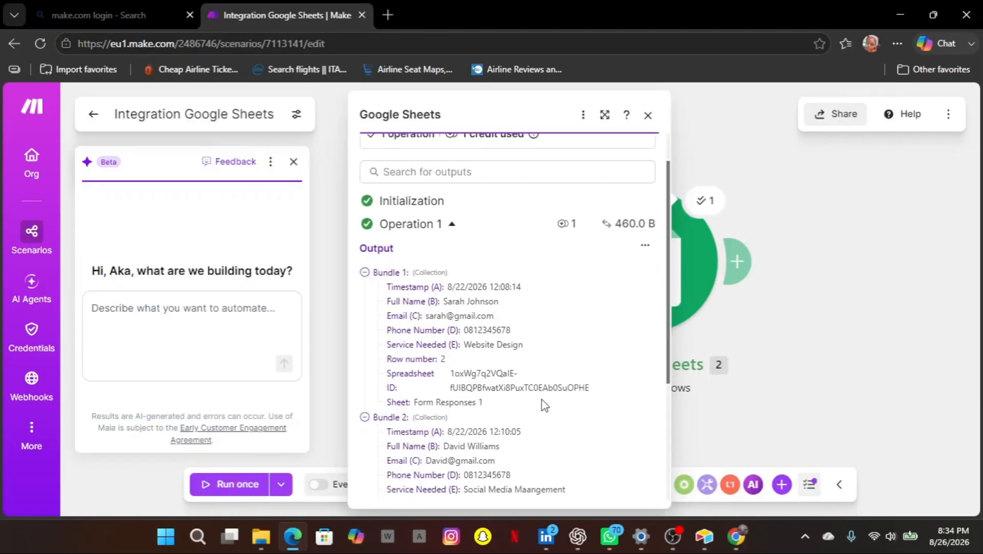
scroll(544, 405, up, 1)
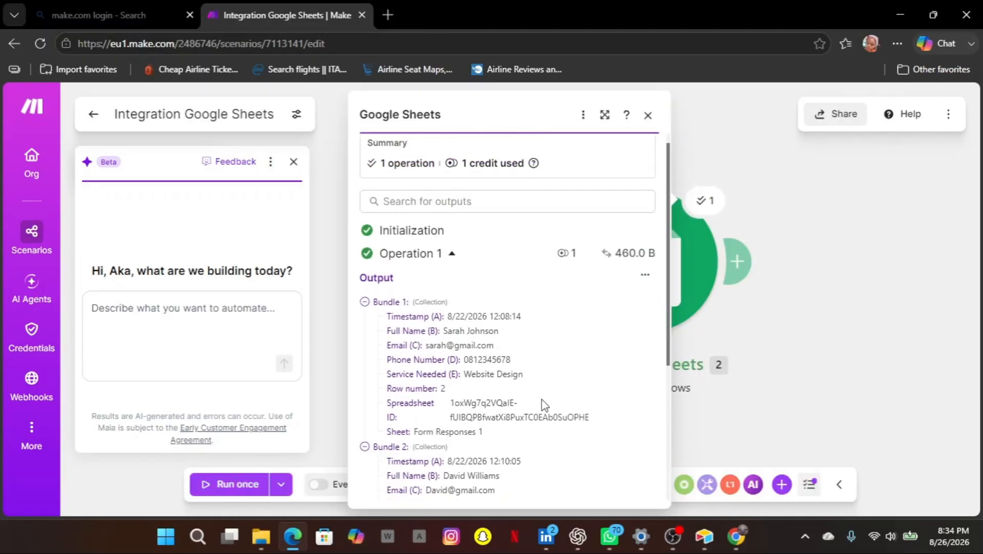
scroll(544, 405, down, 5)
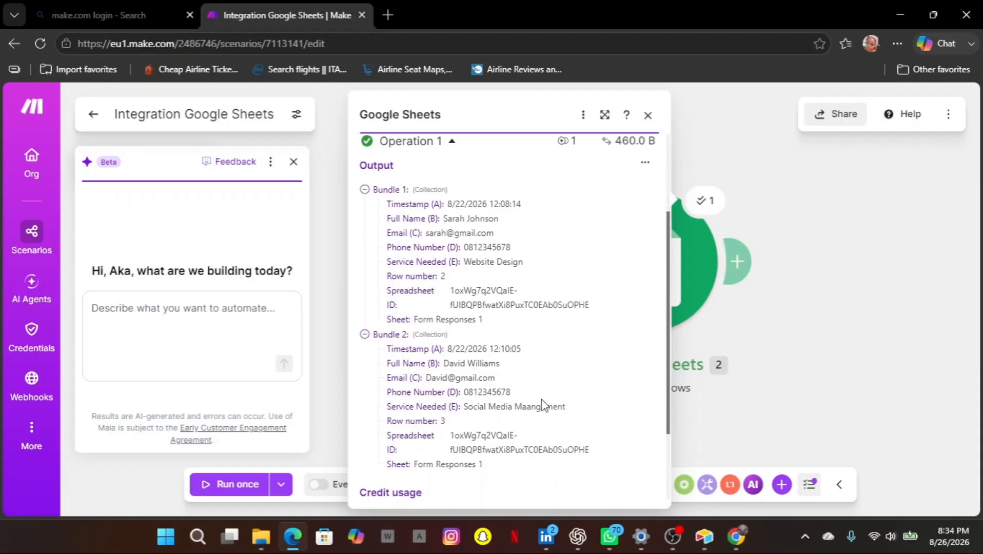
click(647, 115)
click(739, 259)
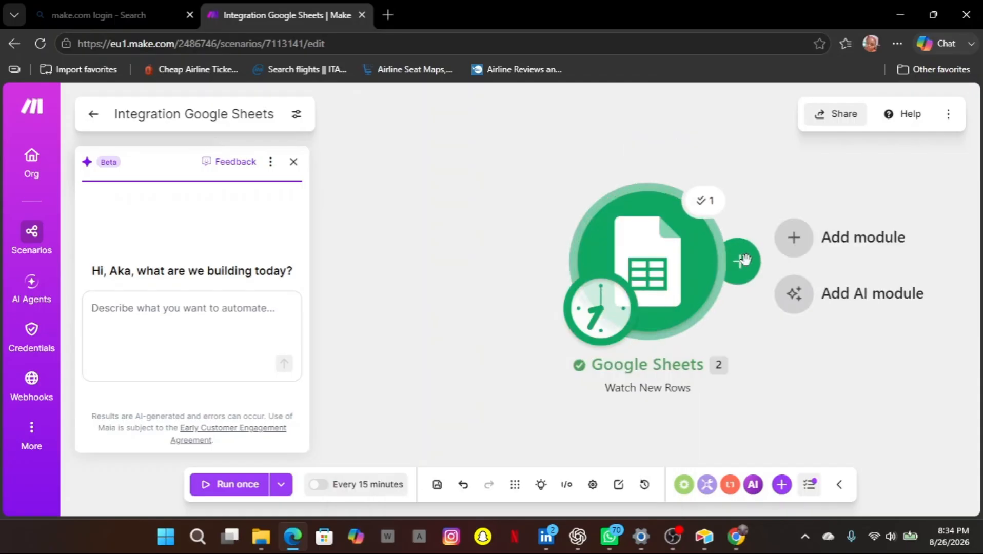
Add Airtable's Create a Record module, picked from Starred apps, after the Google Sheets trigger.
click(811, 240)
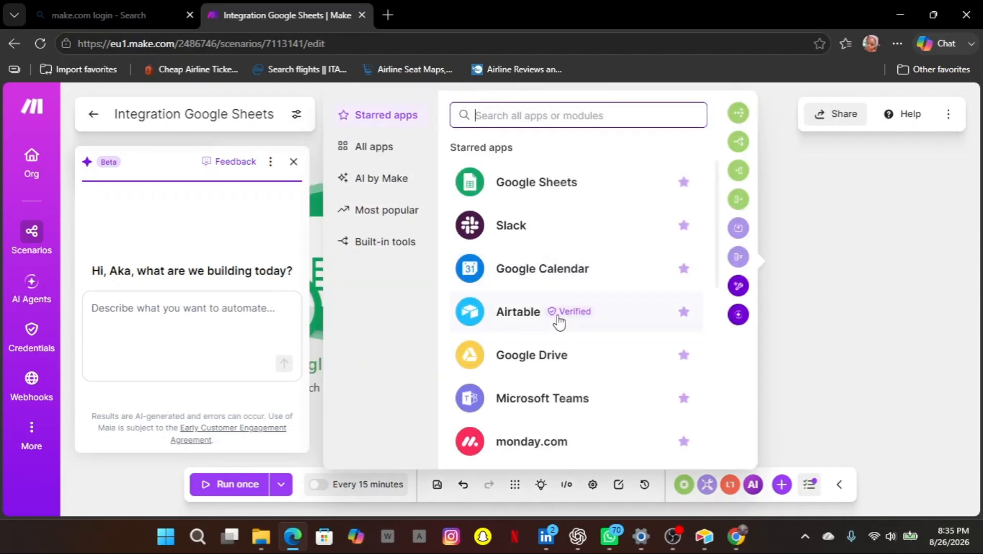
click(562, 314)
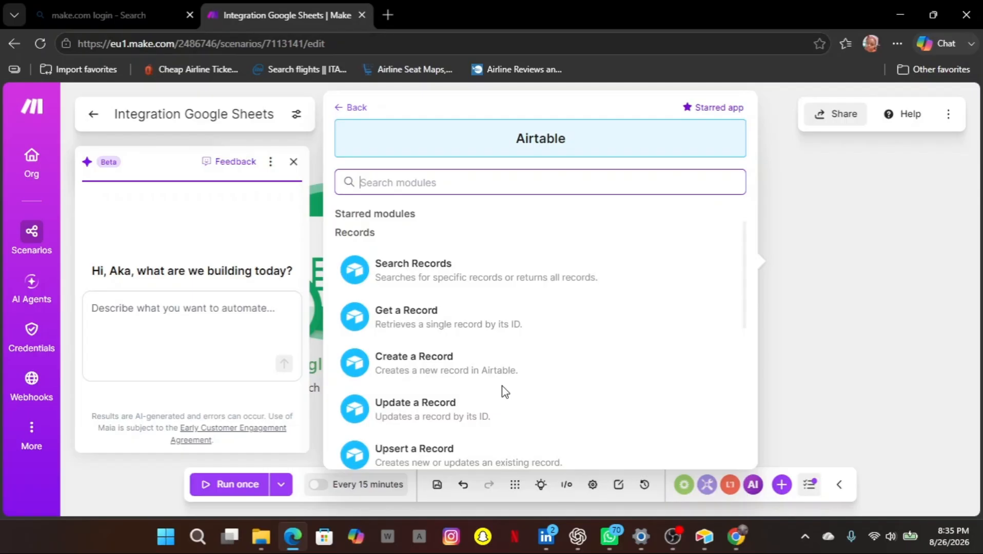
click(460, 374)
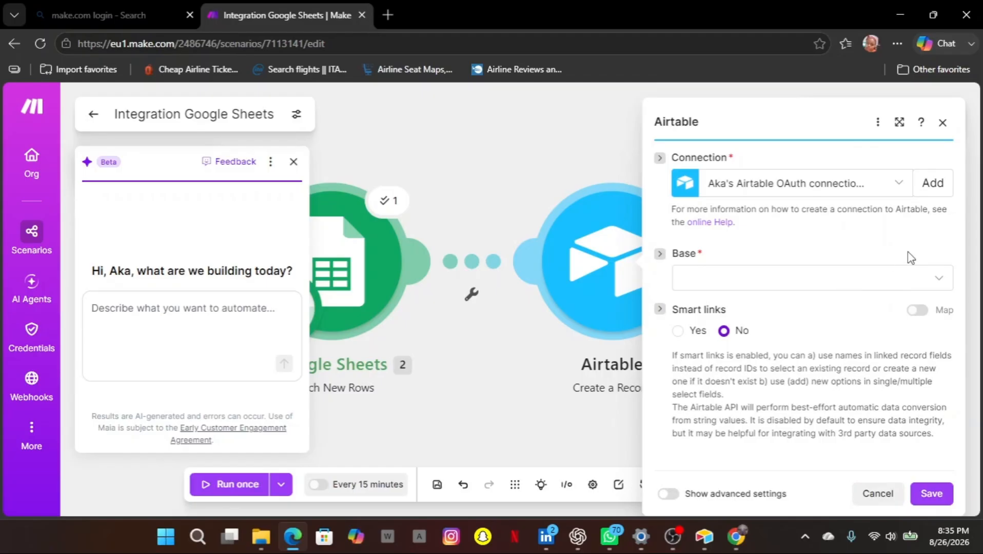
Point the Airtable module at the Client Registration base and its Table 1.
click(929, 283)
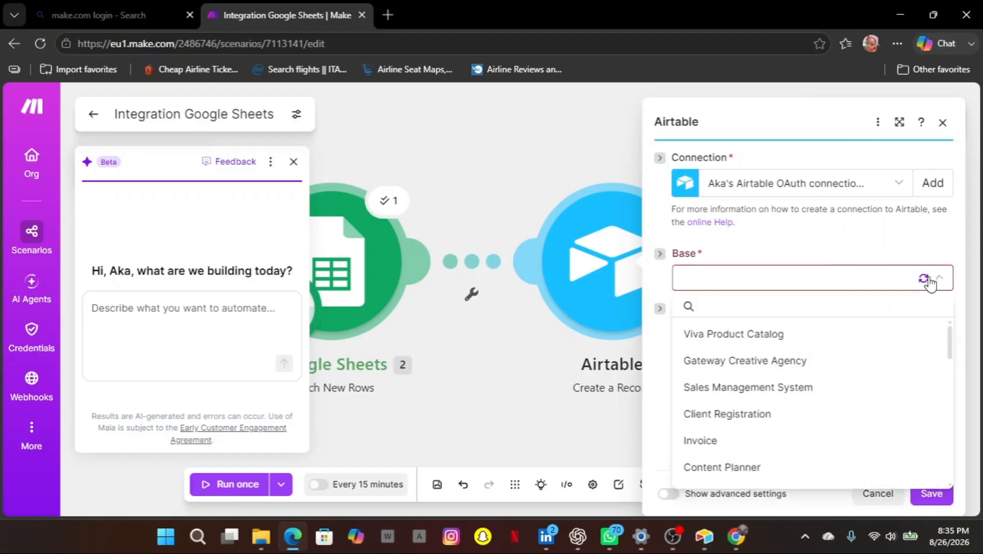
click(752, 416)
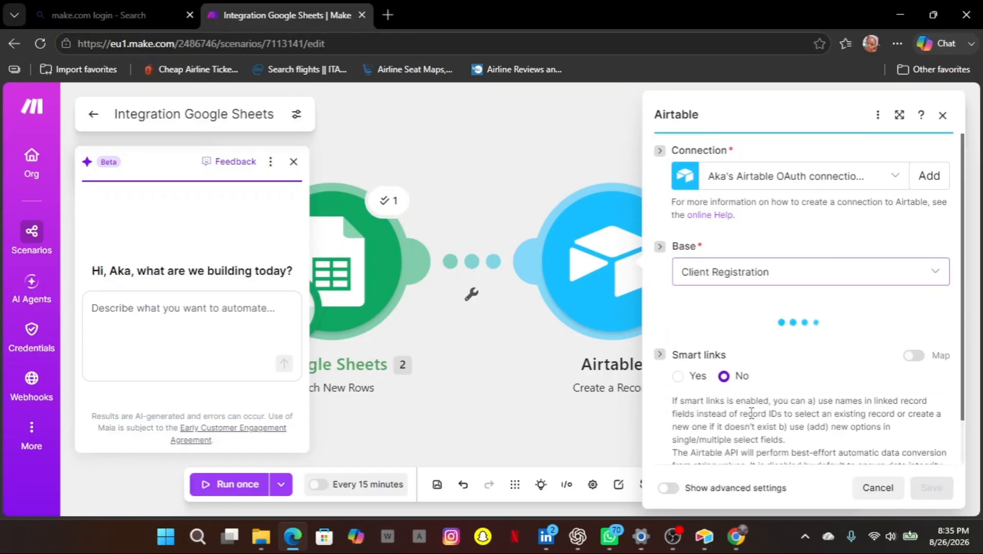
scroll(751, 415, down, 1)
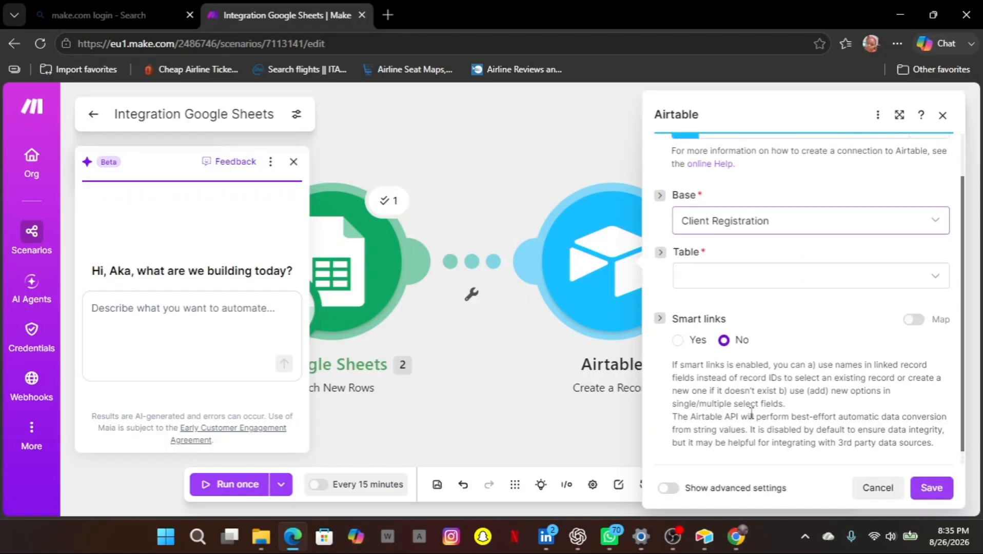
click(919, 282)
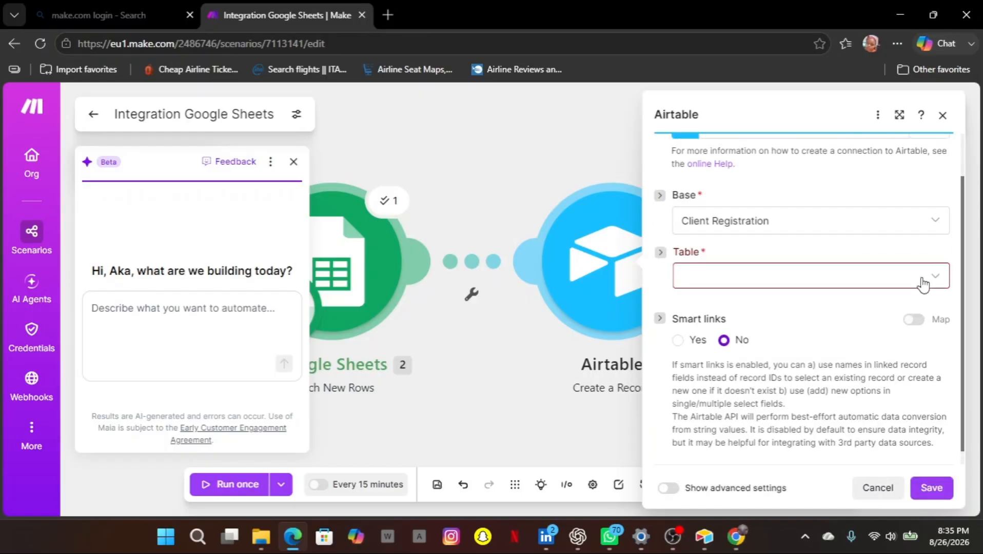
click(750, 313)
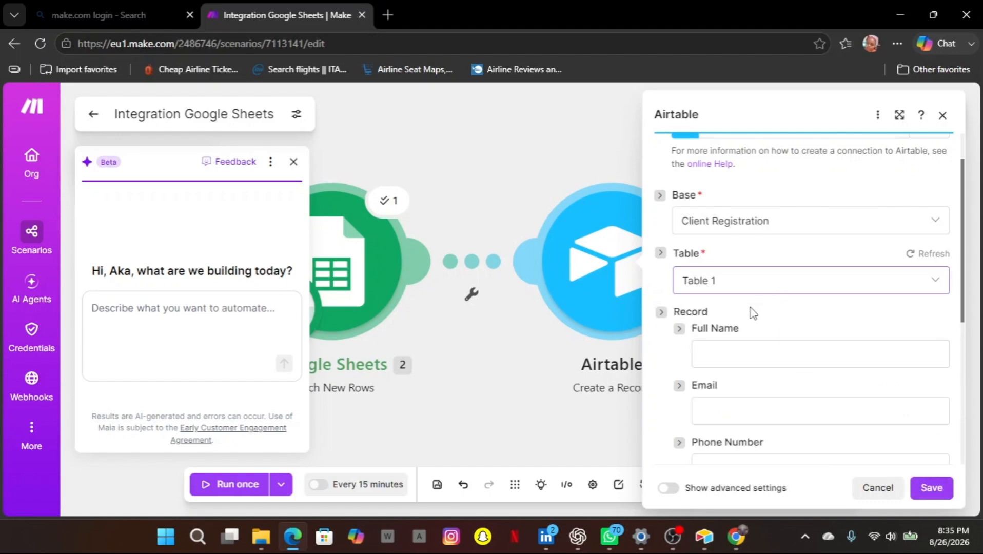
Map Full Name (B), Email (C), Phone Number (D) and Service Needed (E) into the record fields, then save.
click(724, 352)
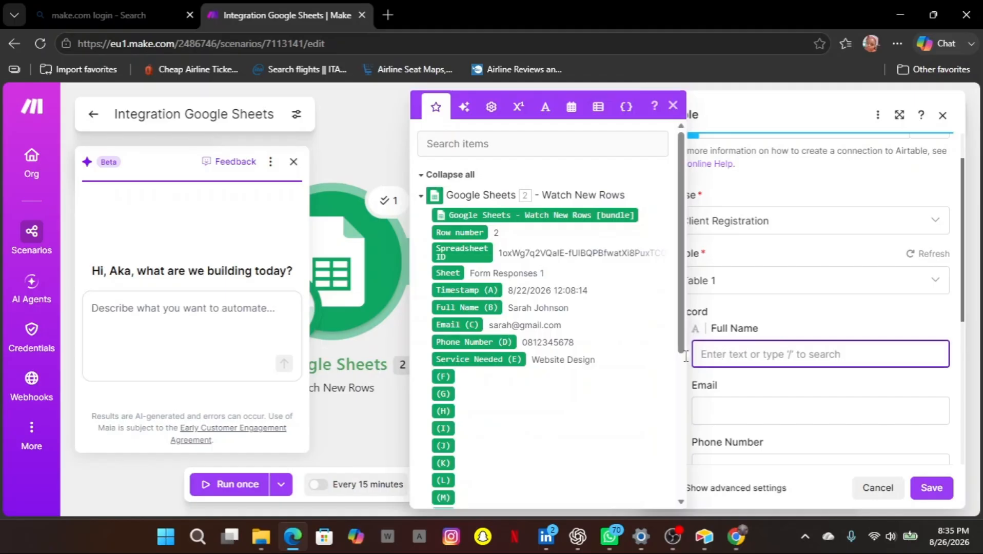
click(469, 307)
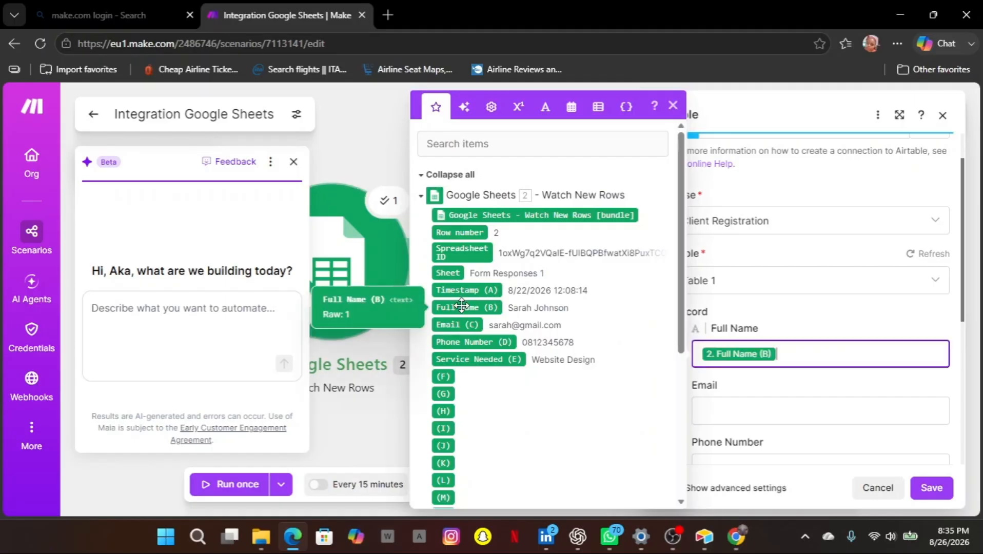
click(721, 404)
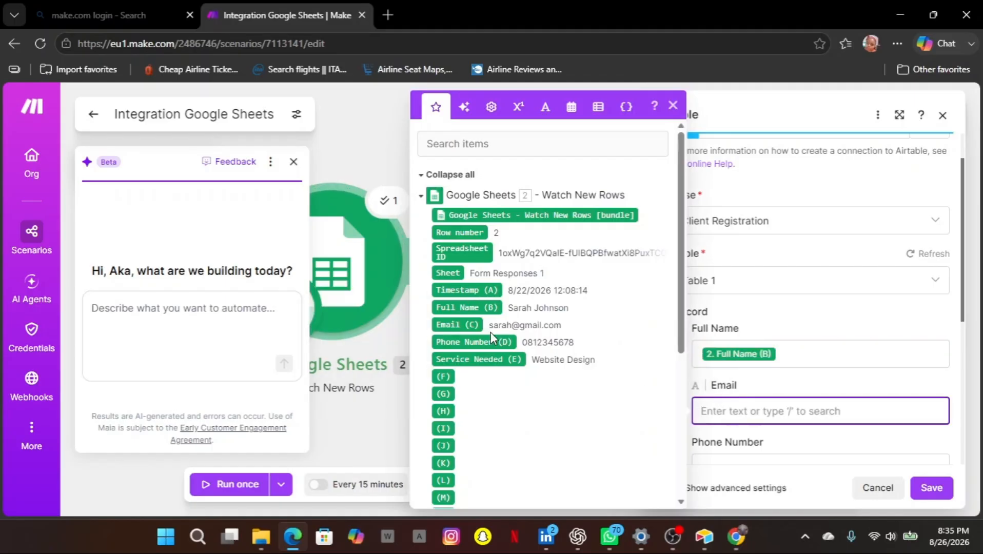
click(476, 325)
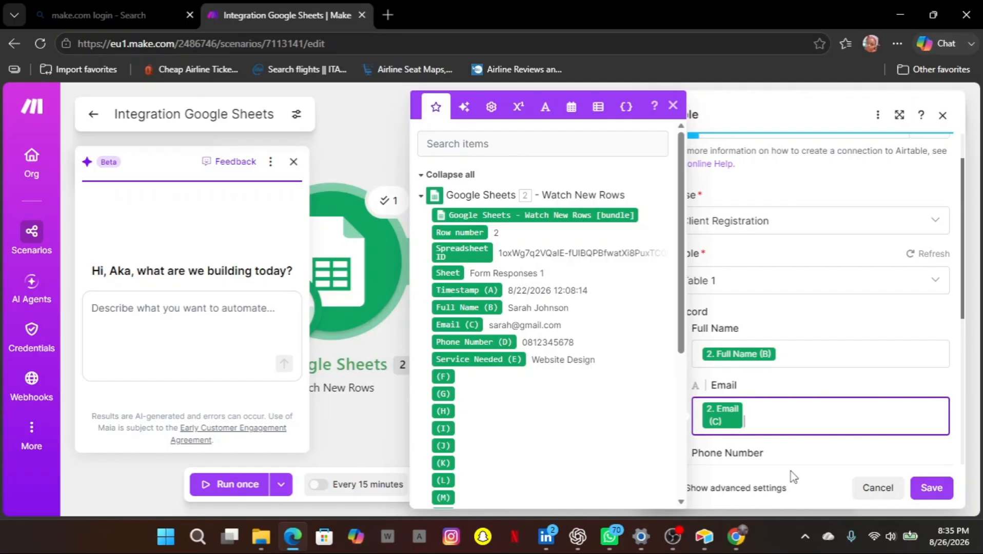
scroll(796, 380, down, 2)
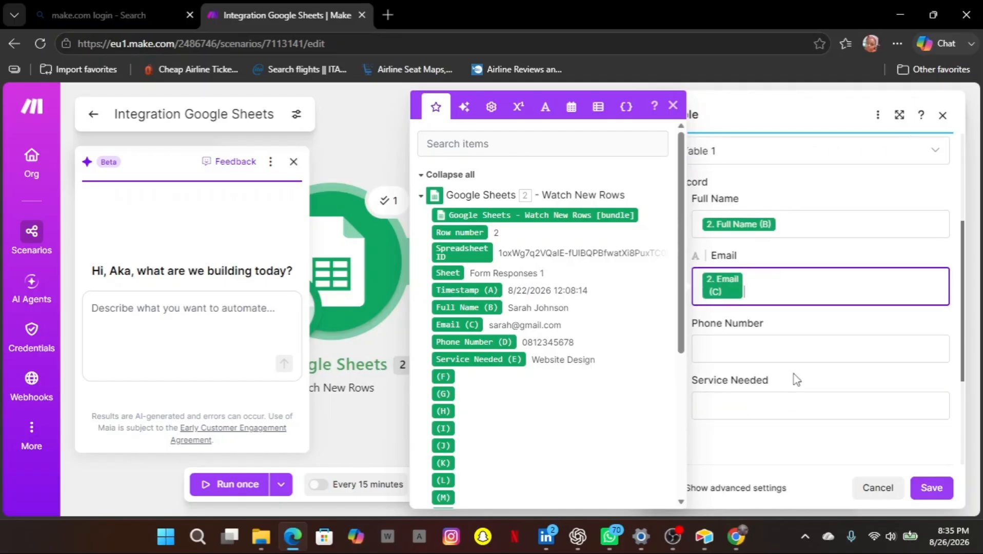
click(753, 349)
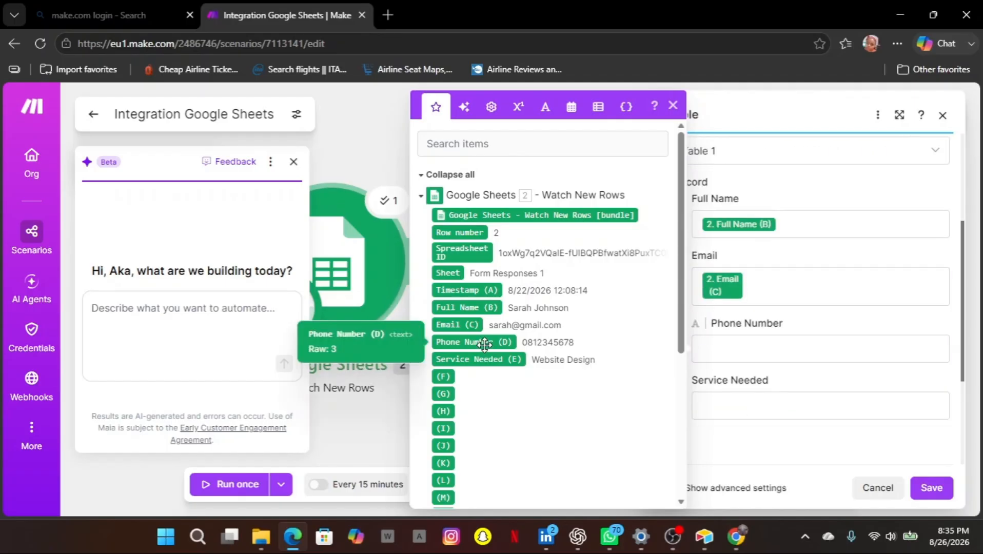
click(484, 342)
click(717, 400)
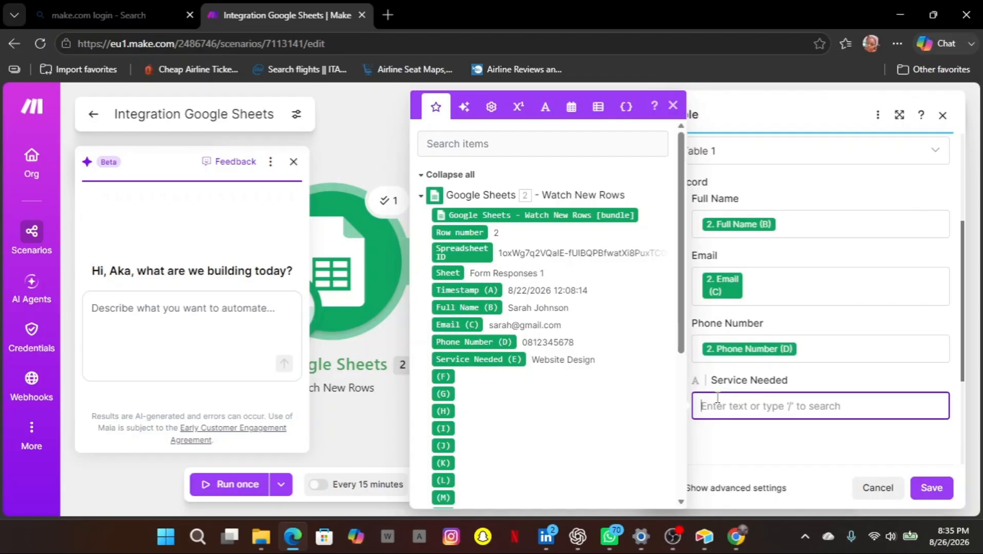
click(490, 359)
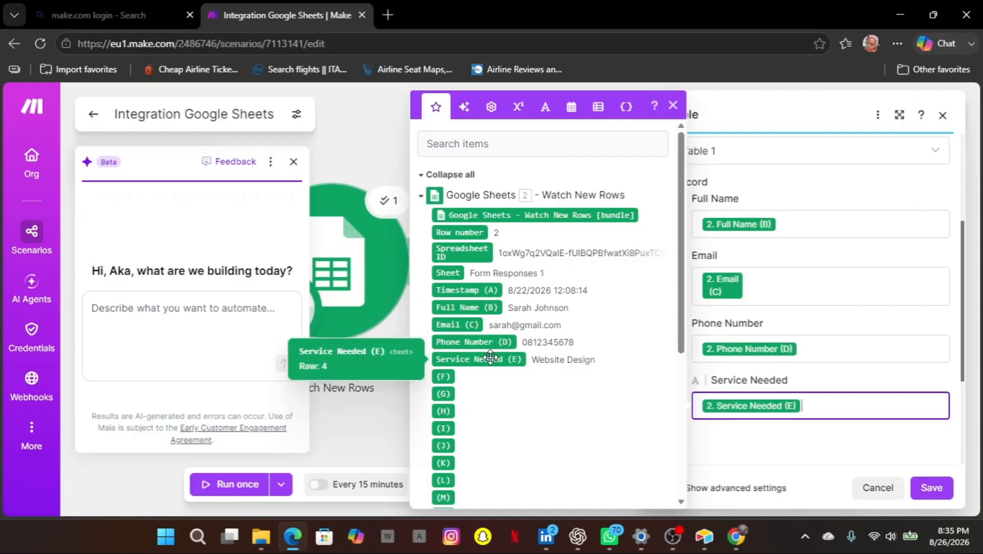
click(932, 488)
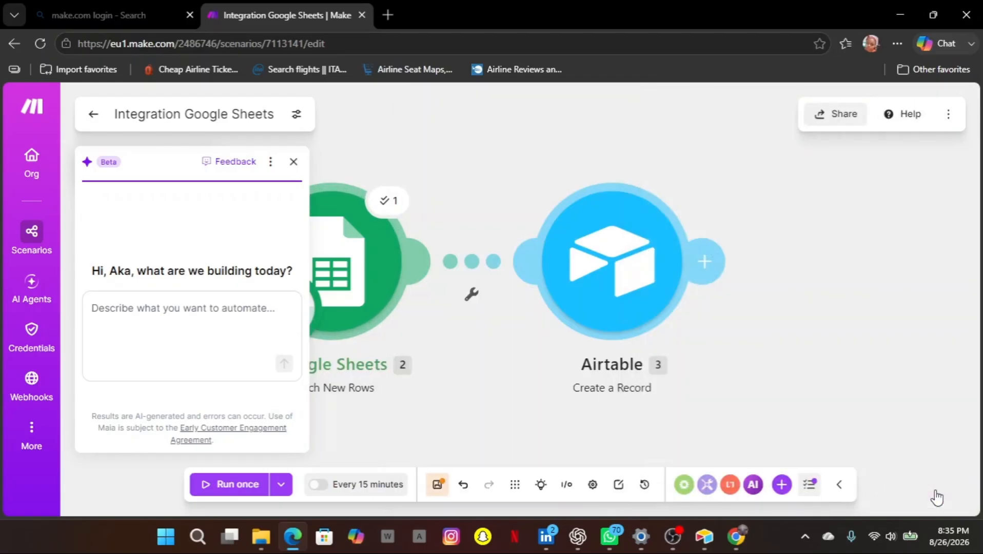
Run the Airtable module on its own, entering the test client's full name and email.
right_click(637, 280)
click(670, 295)
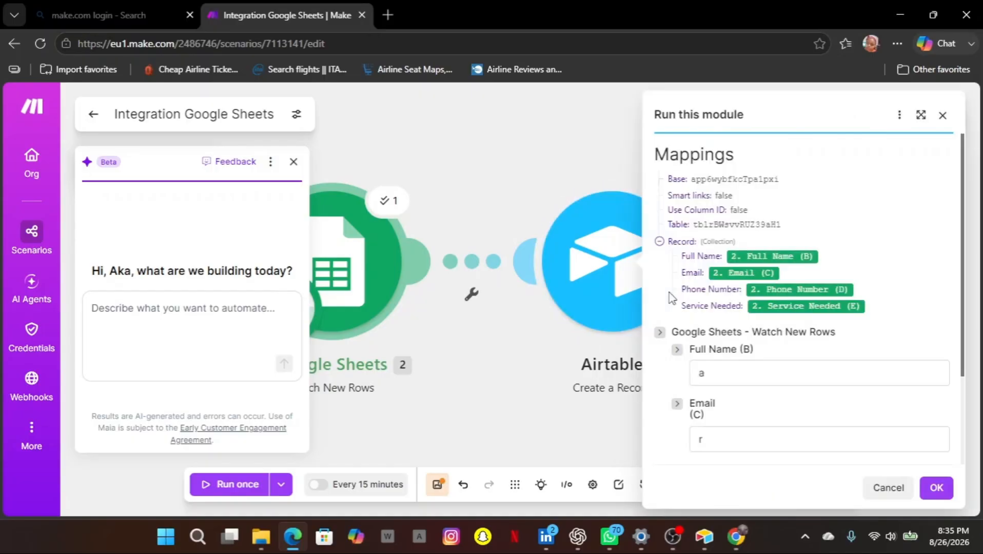
click(739, 373)
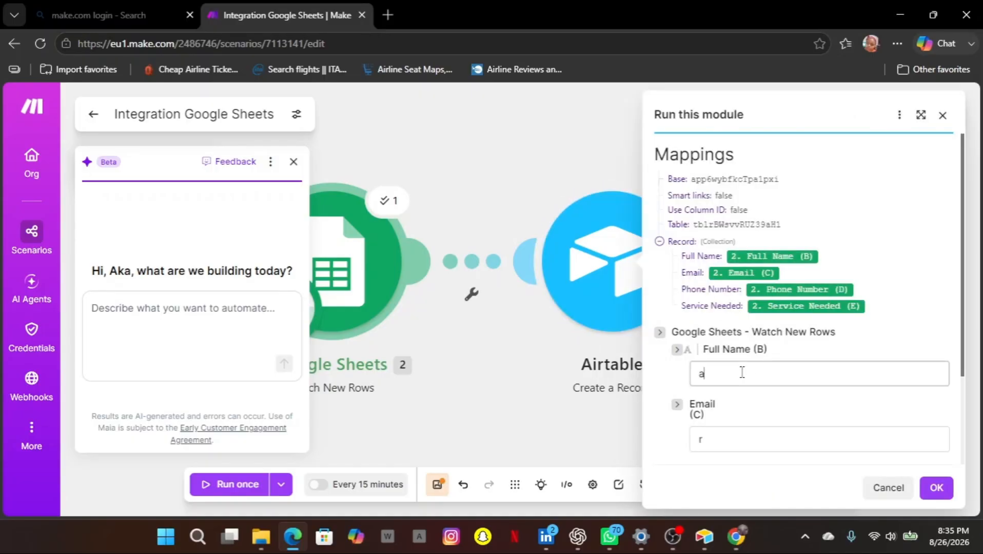
key(BackSpace)
text(son)
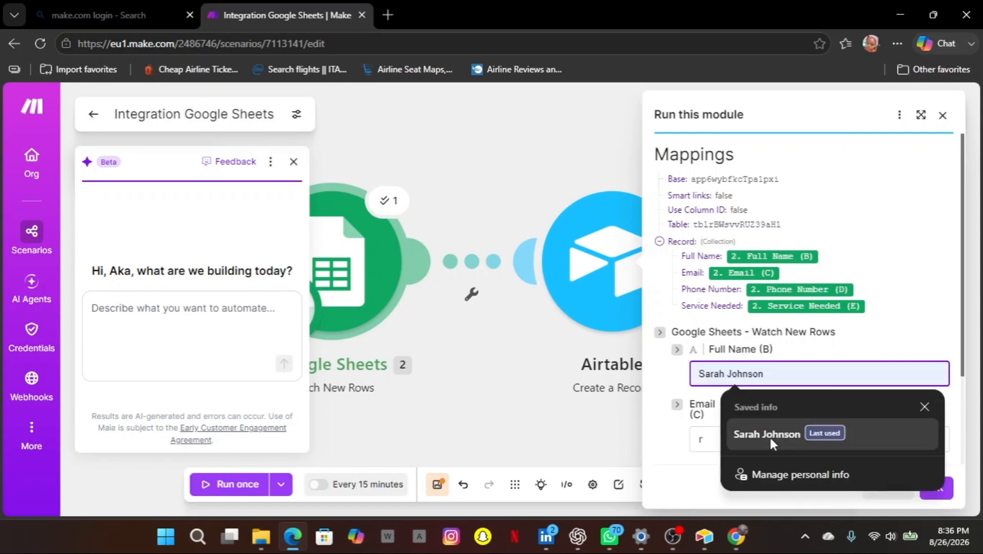
click(767, 435)
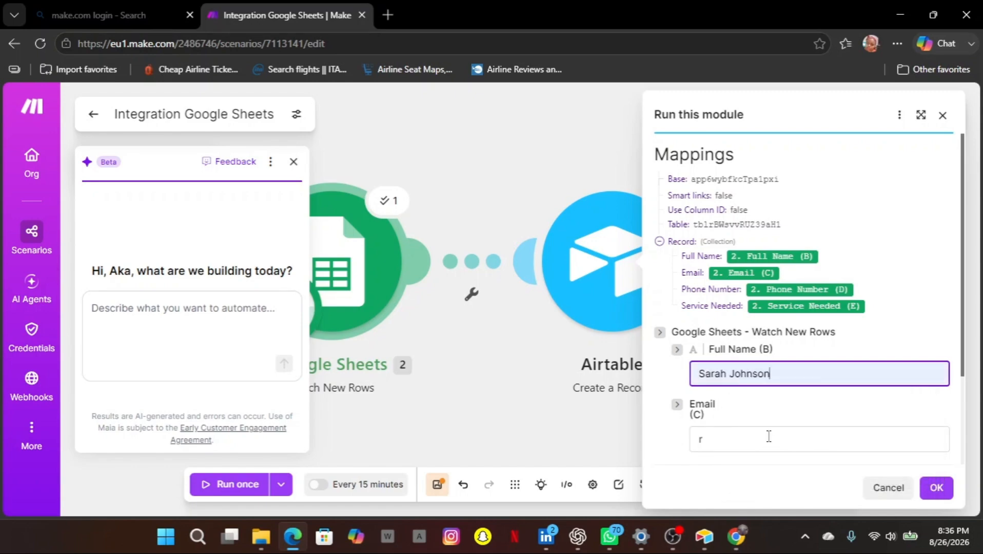
scroll(768, 436, down, 1)
click(712, 389)
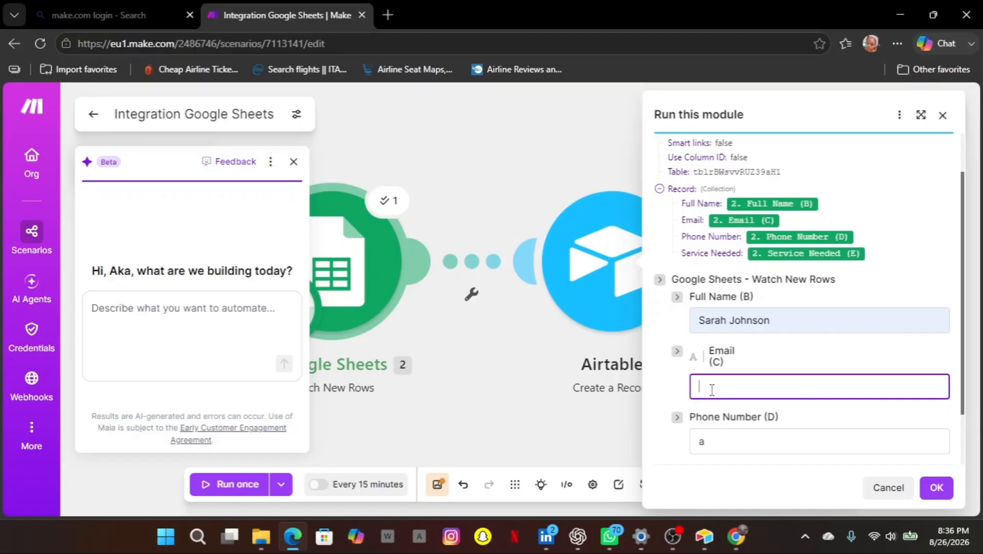
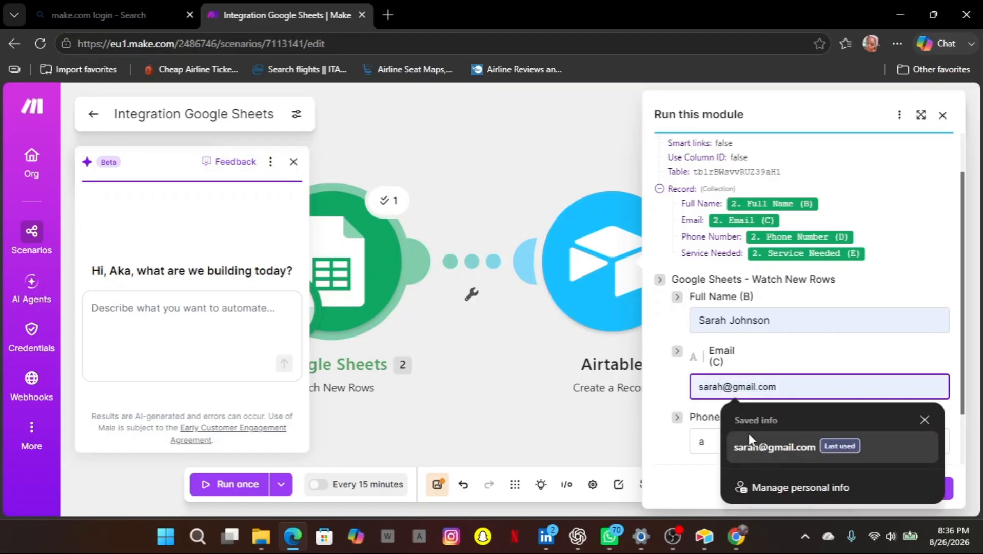
click(769, 445)
Add the test client's phone number and Service Needed 'Website Design', then run the module.
scroll(767, 441, down, 2)
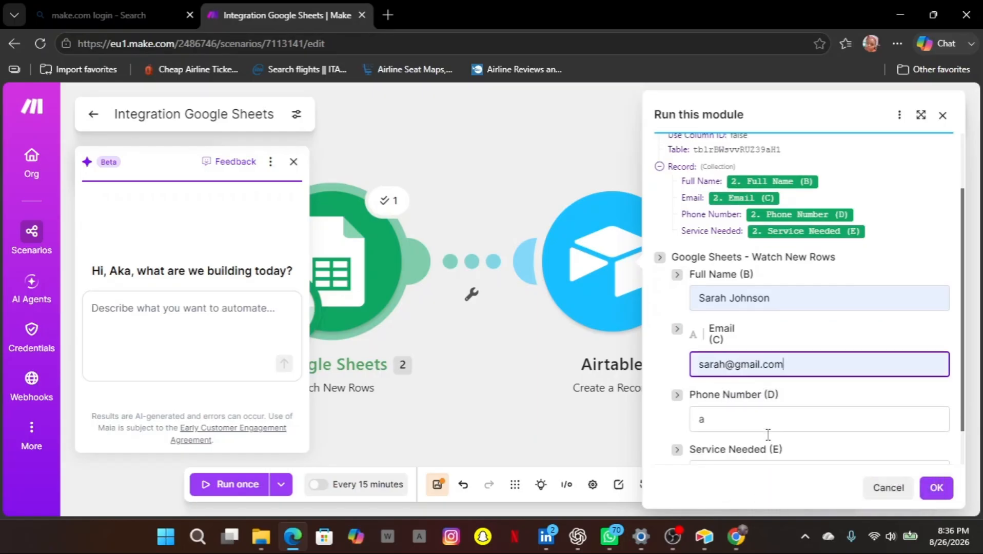
click(706, 377)
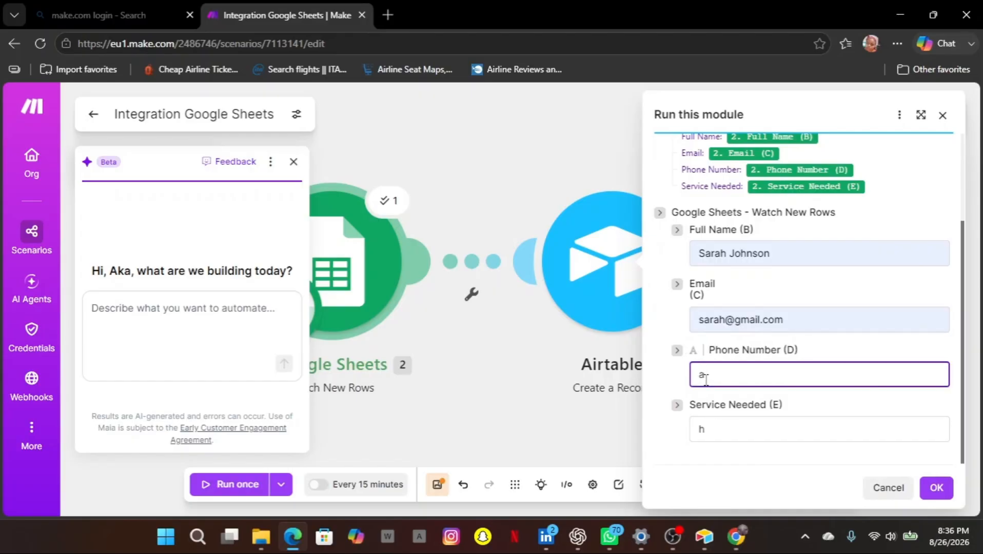
click(707, 380)
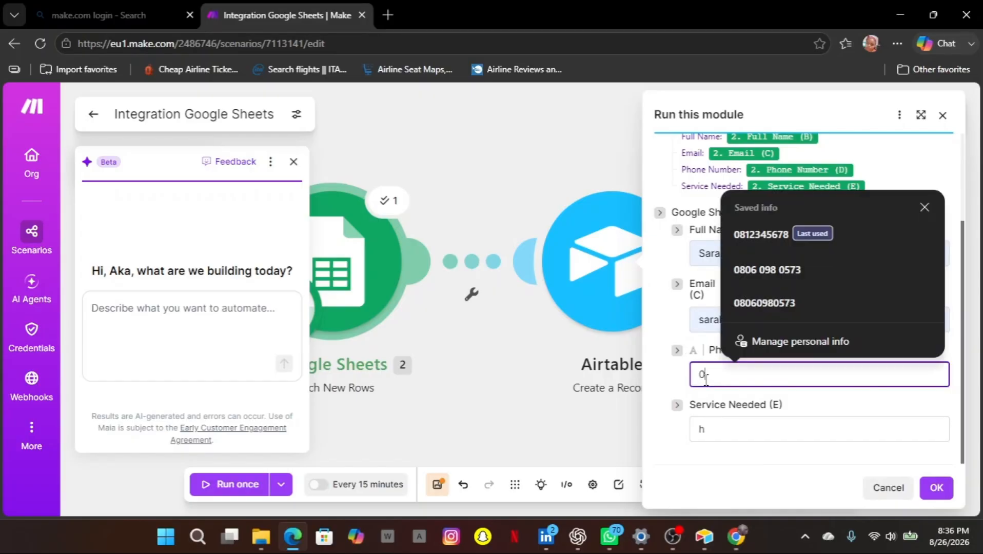
click(771, 233)
click(710, 430)
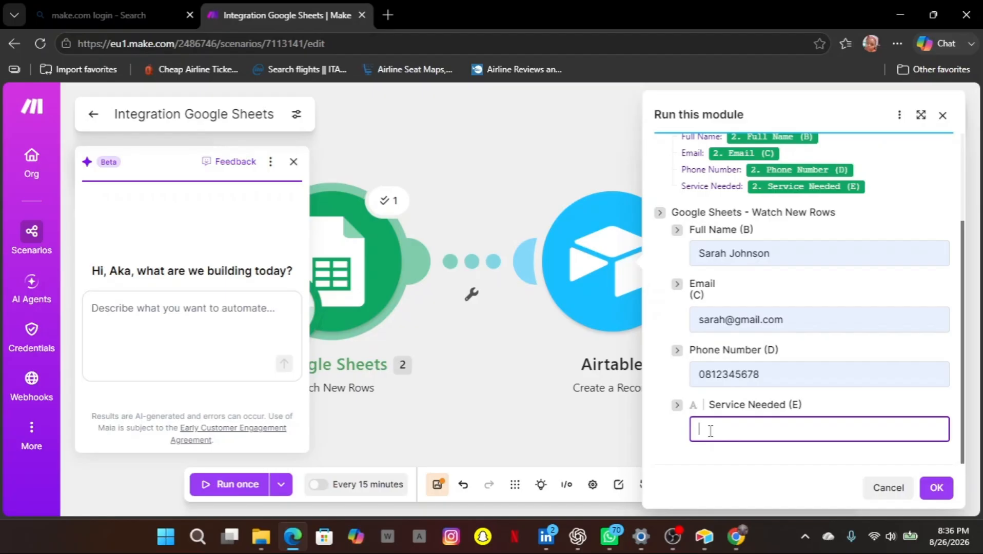
text(we)
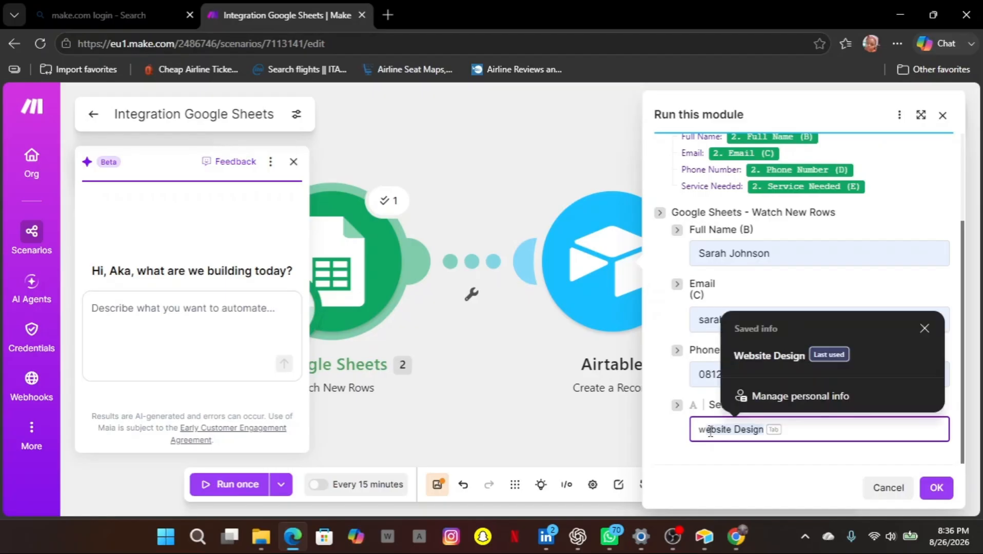
click(743, 363)
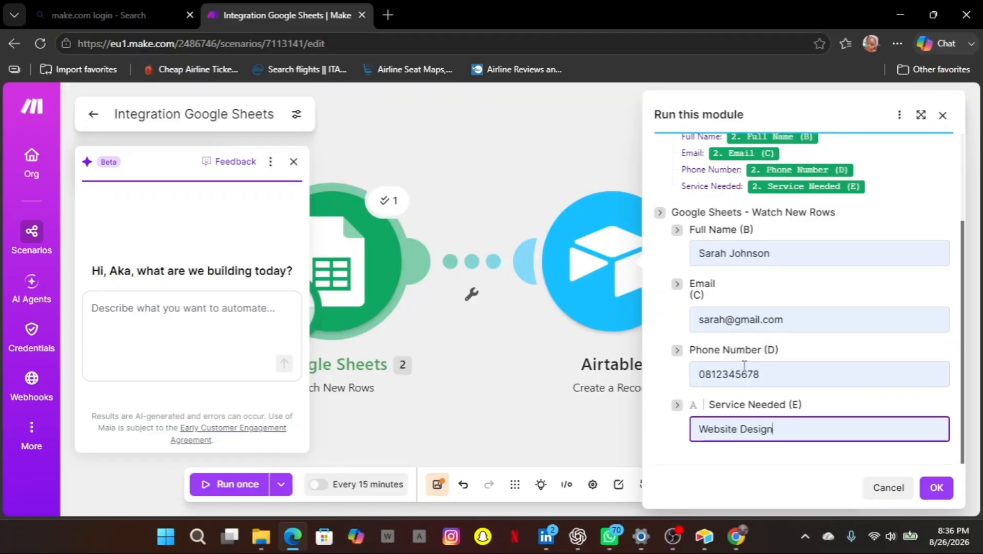
click(935, 488)
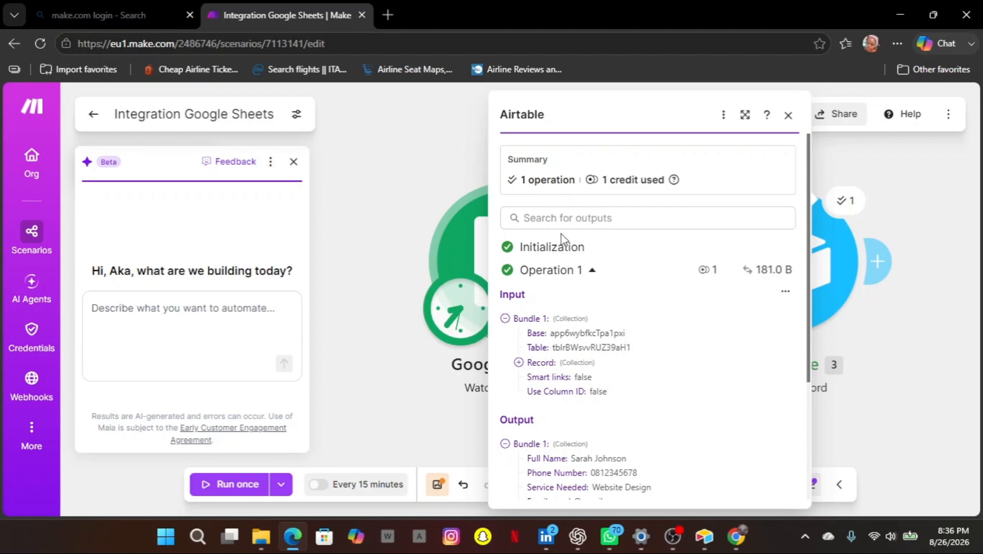
Review the Airtable output bundle, then bring Airtable's Client Registration Table 1 to the front.
scroll(667, 426, down, 2)
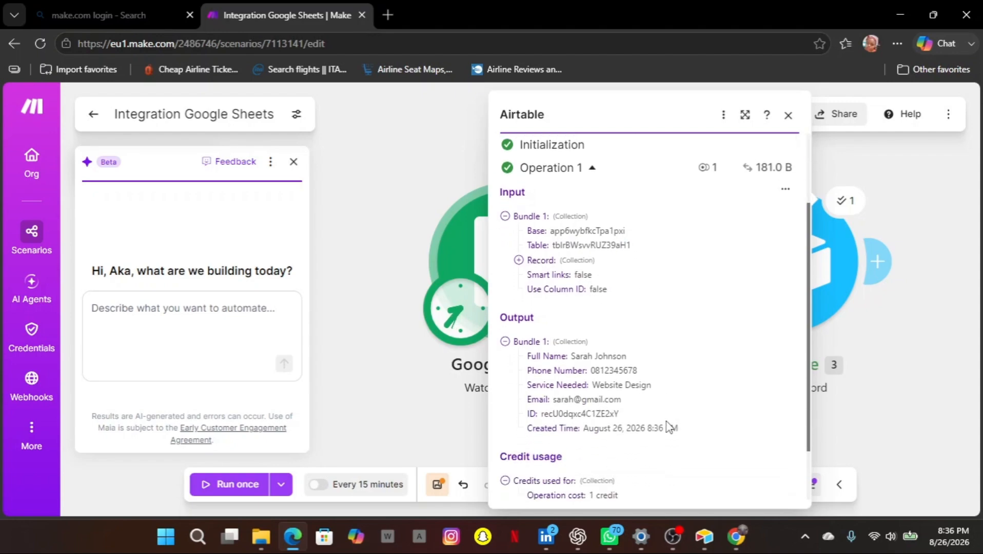
scroll(667, 426, down, 2)
scroll(668, 426, up, 1)
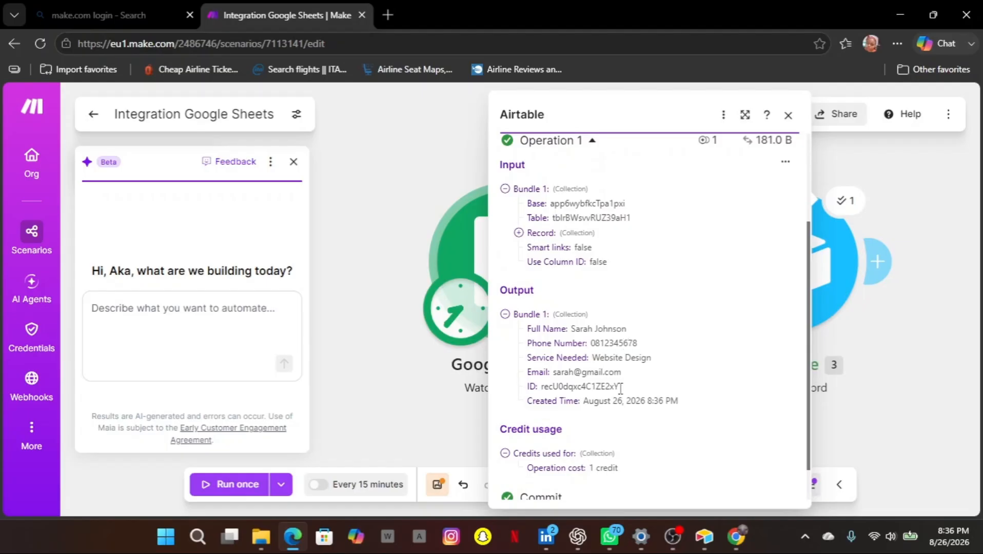
scroll(617, 397, down, 1)
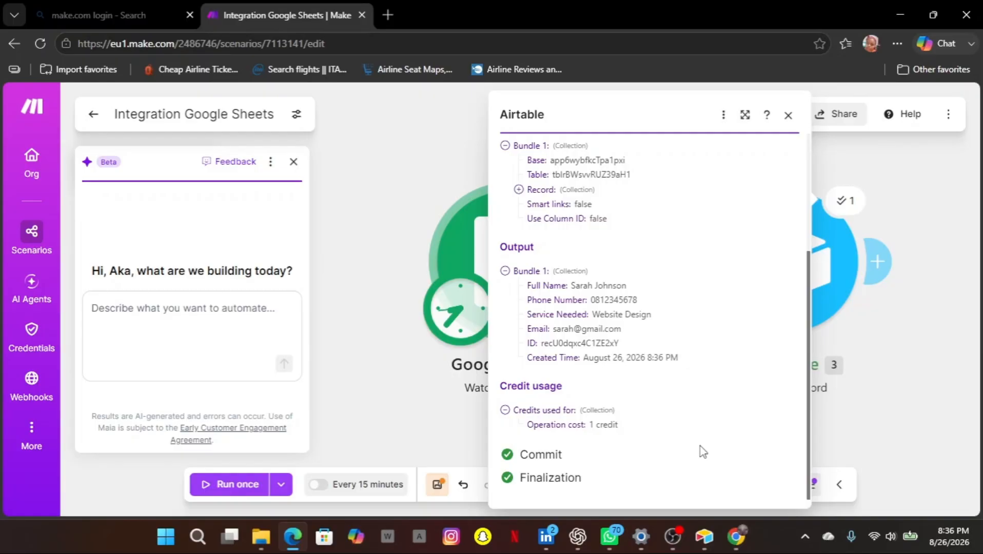
mouse_move(704, 536)
click(718, 466)
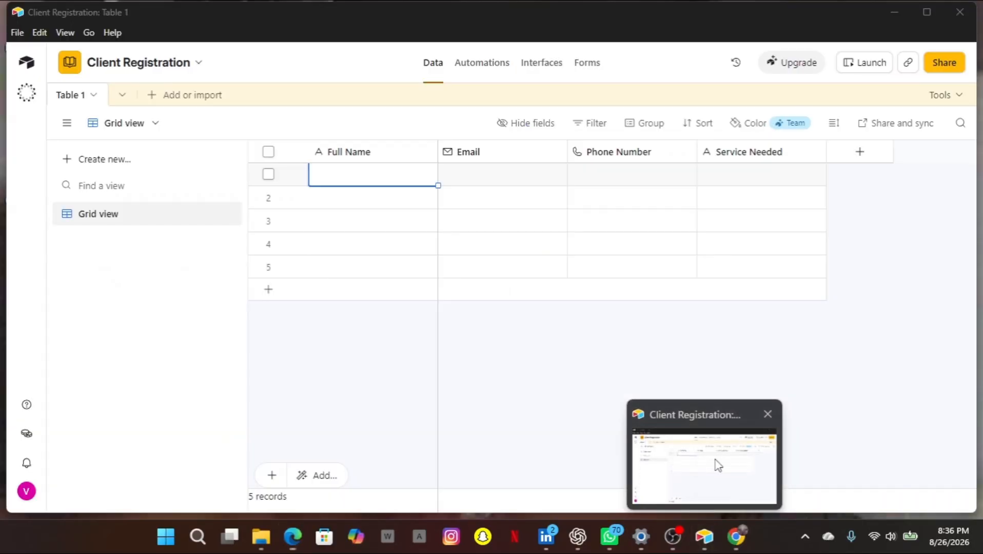